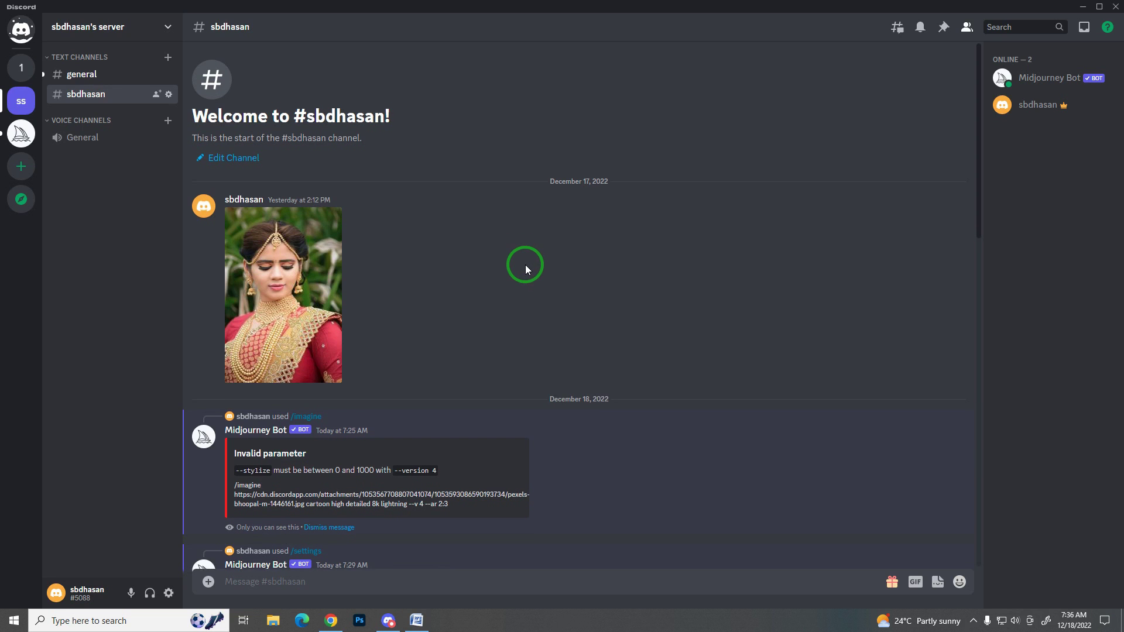
scroll(524, 266, down, 8)
scroll(524, 271, down, 5)
scroll(519, 270, up, 20)
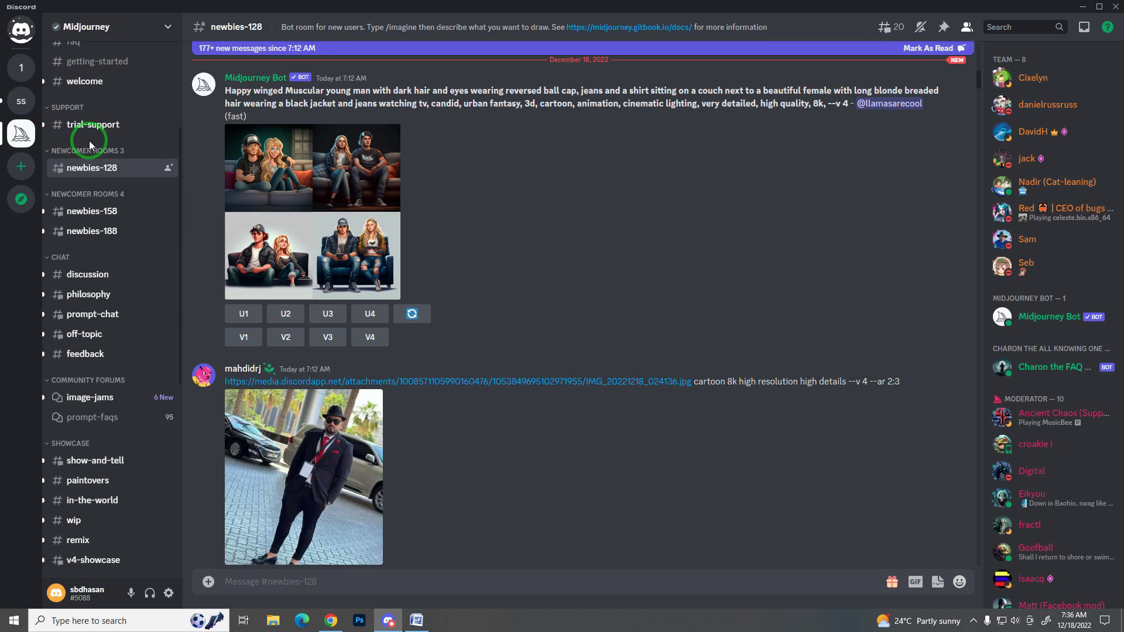
- Examine the Midjourney server's channel list and the prompts and generated images posted in the newbies-128 channel
scroll(143, 276, down, 7)
scroll(112, 326, up, 8)
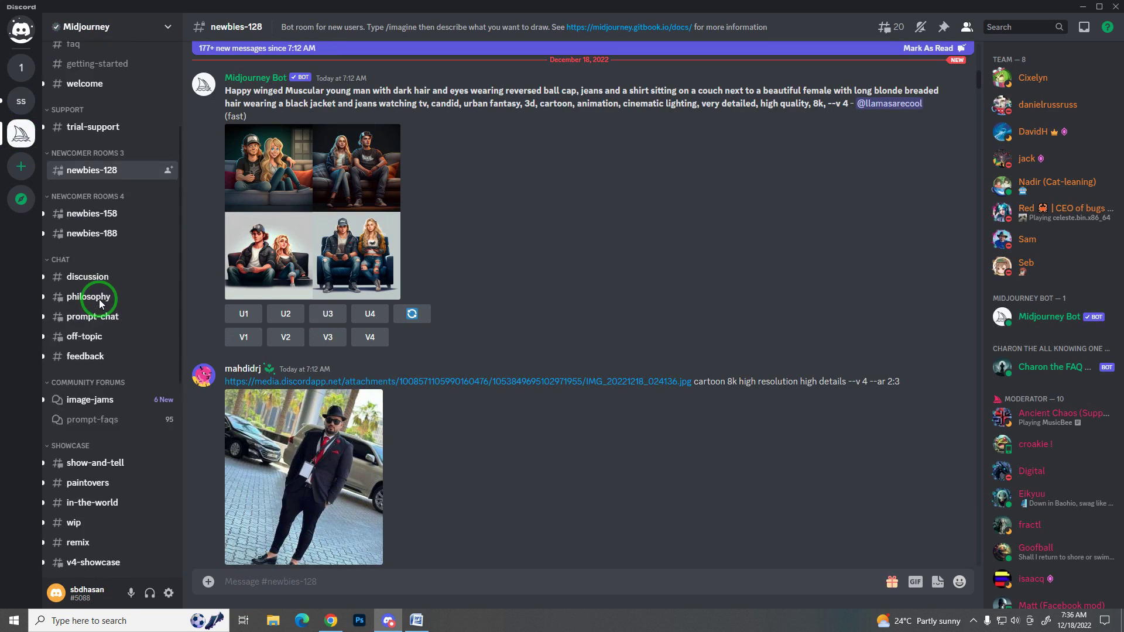
mouse_move(107, 352)
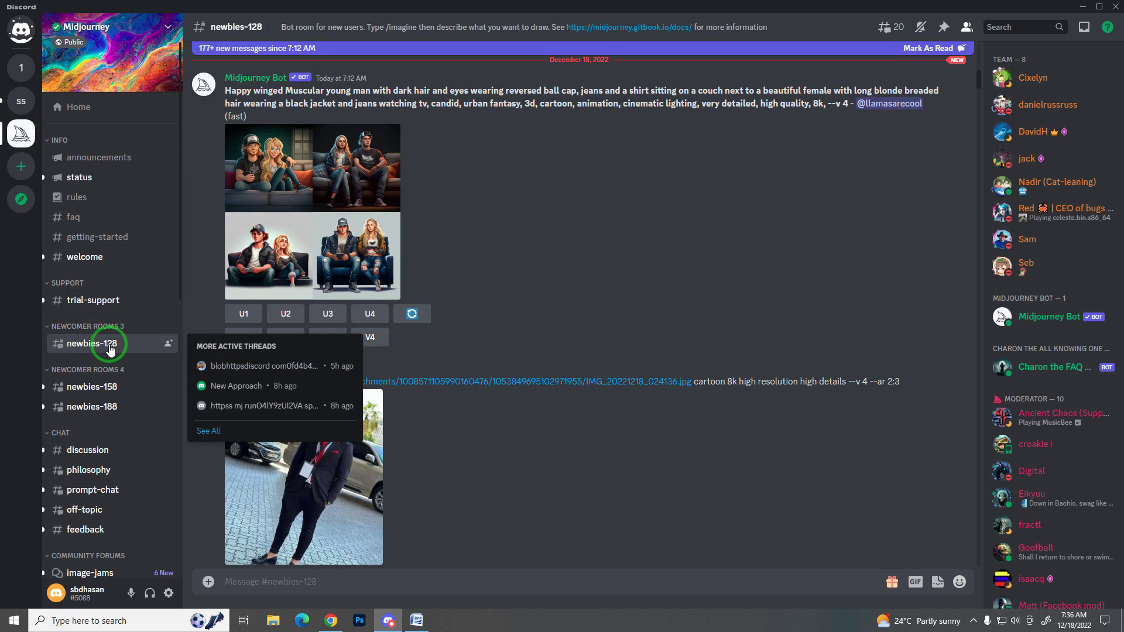
scroll(370, 288, up, 10)
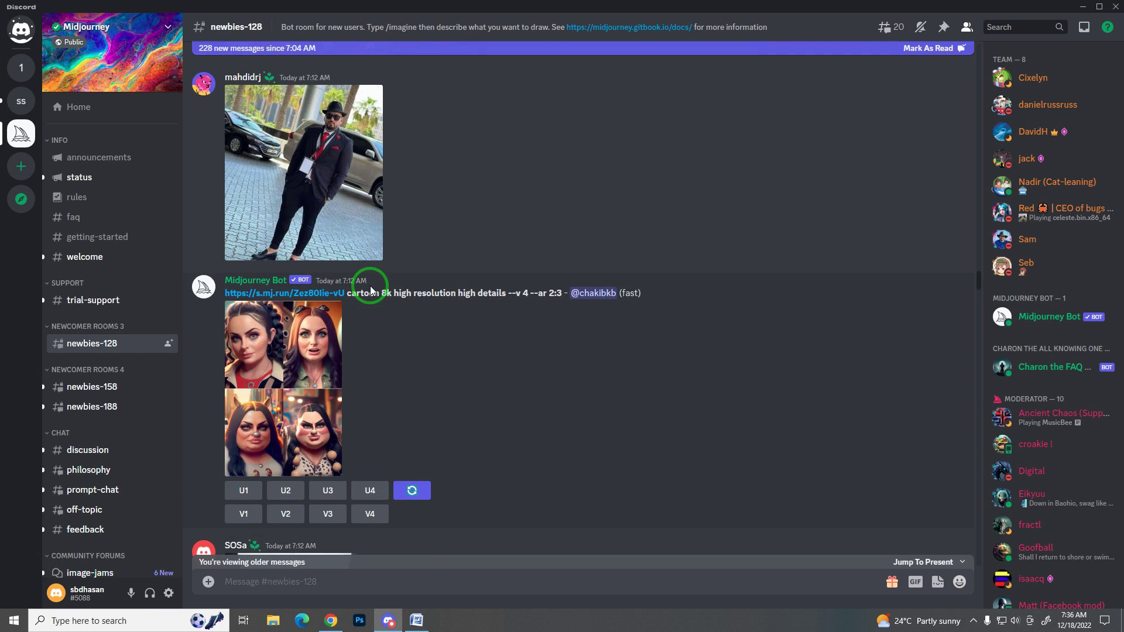
scroll(256, 303, down, 15)
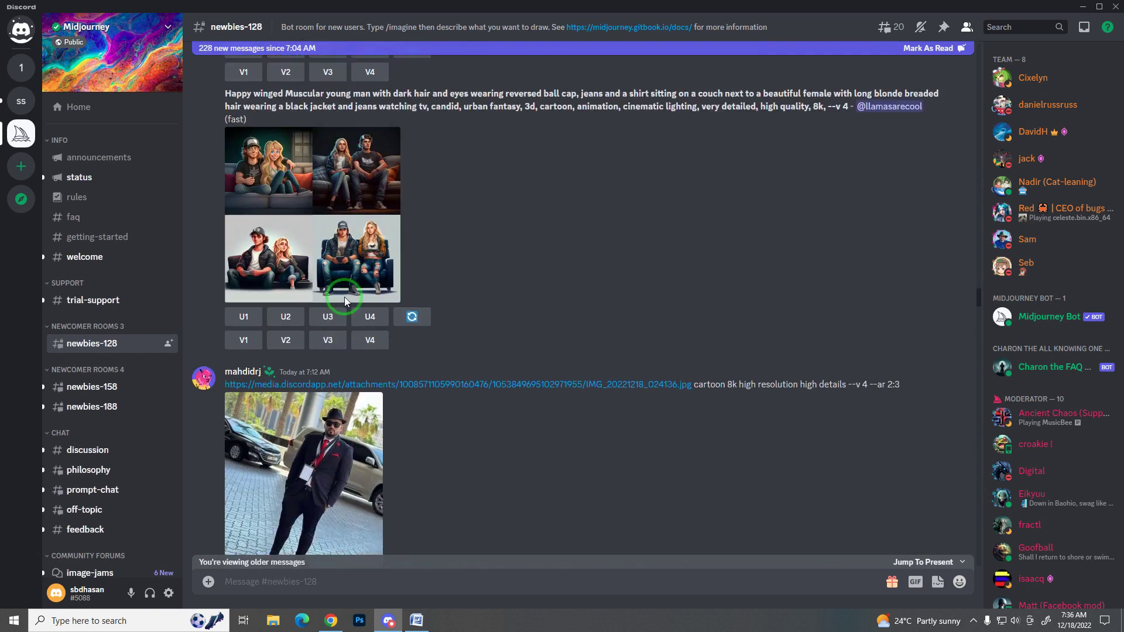
scroll(346, 302, down, 15)
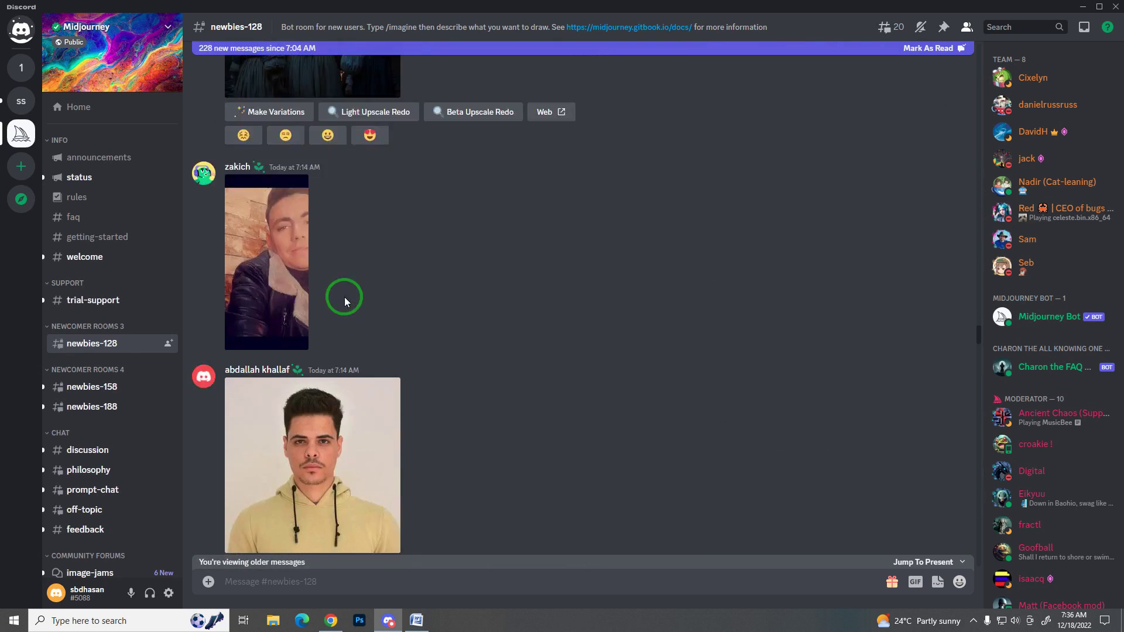
scroll(345, 302, down, 15)
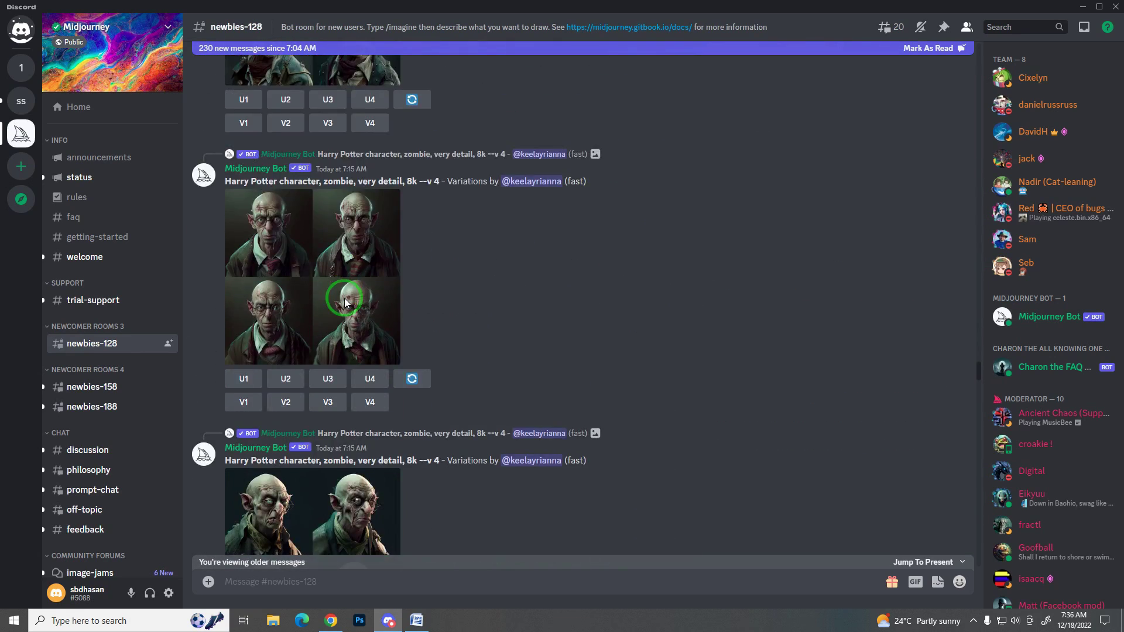
scroll(358, 300, down, 15)
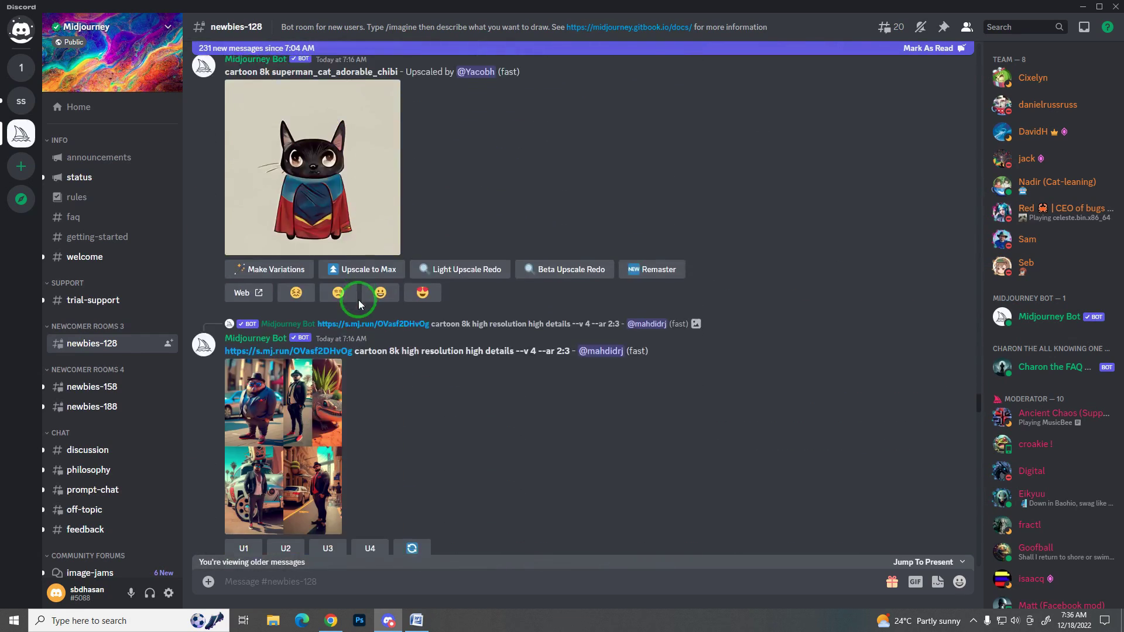
scroll(356, 304, down, 15)
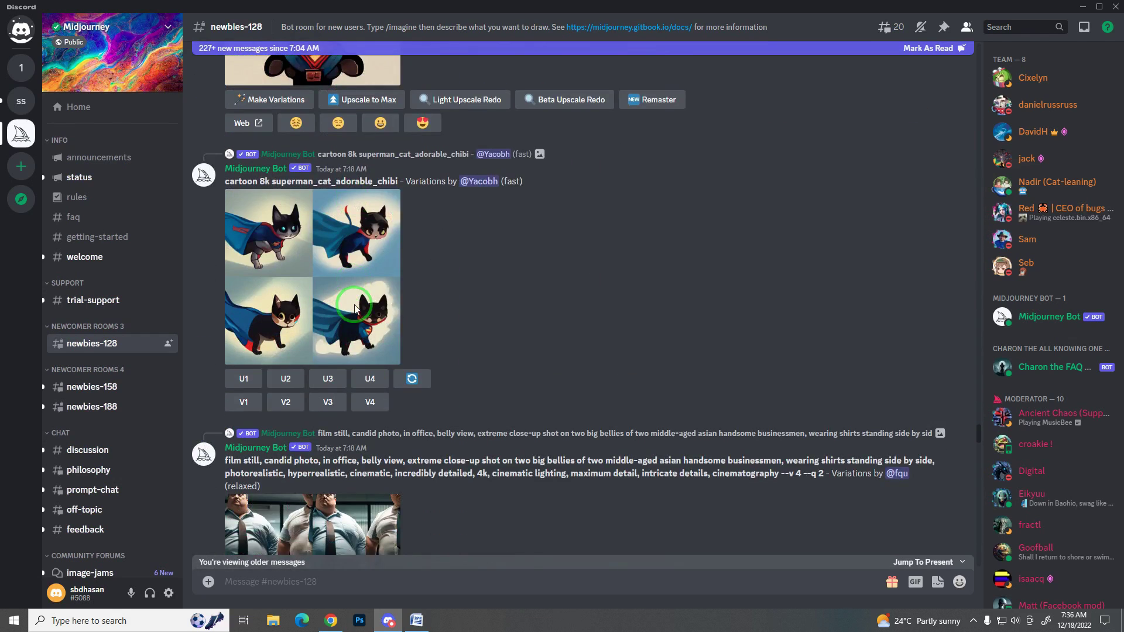
scroll(352, 310, down, 15)
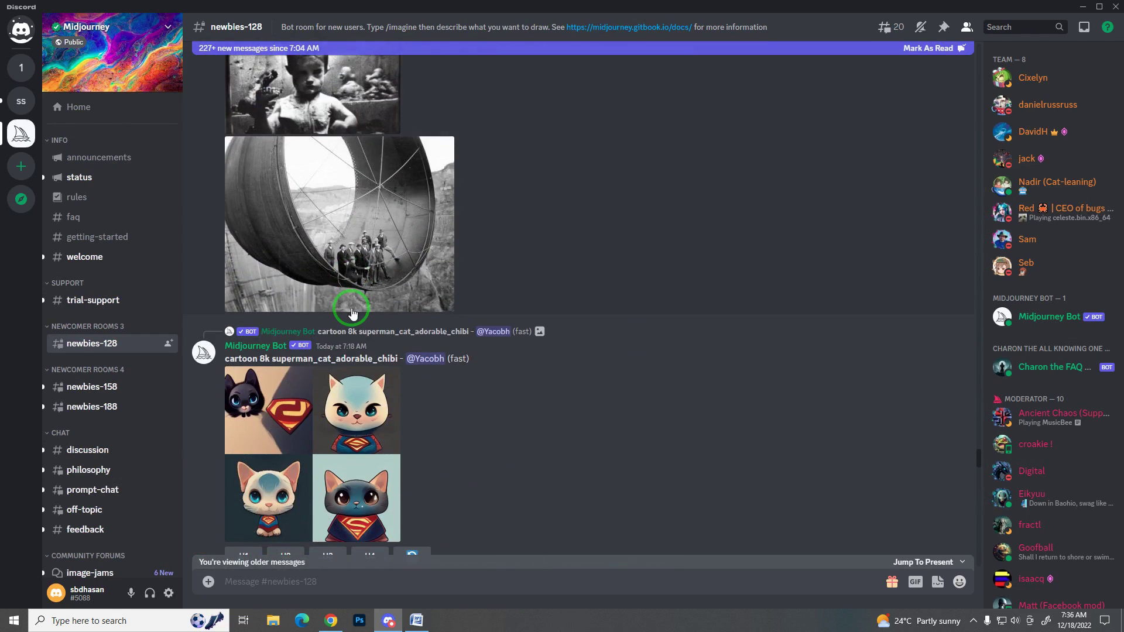
scroll(349, 312, down, 15)
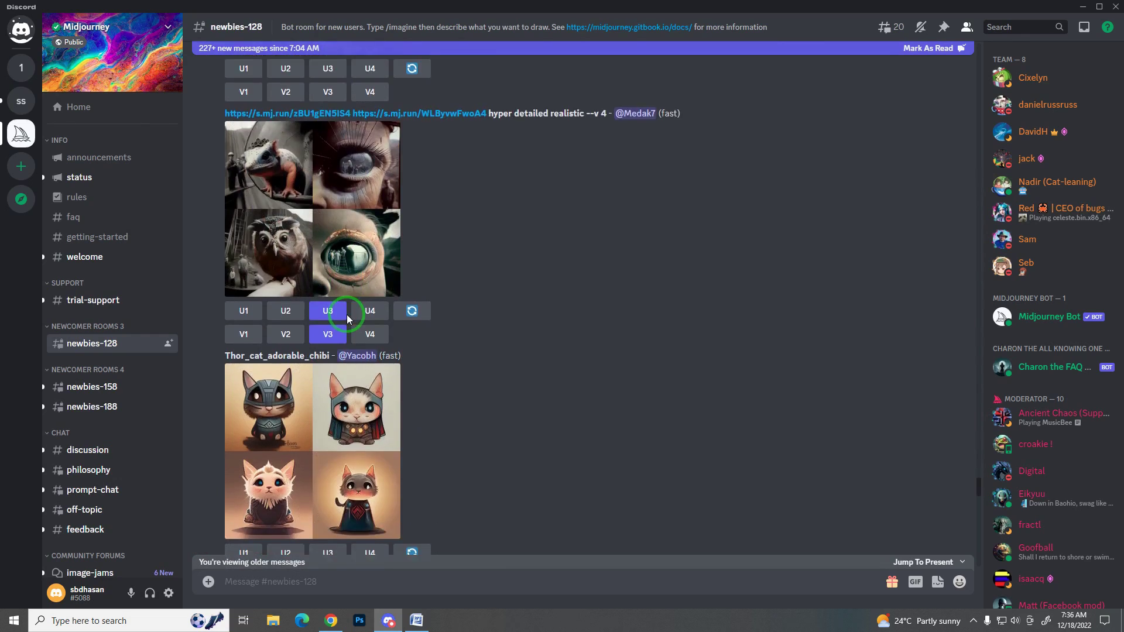
scroll(347, 314, down, 15)
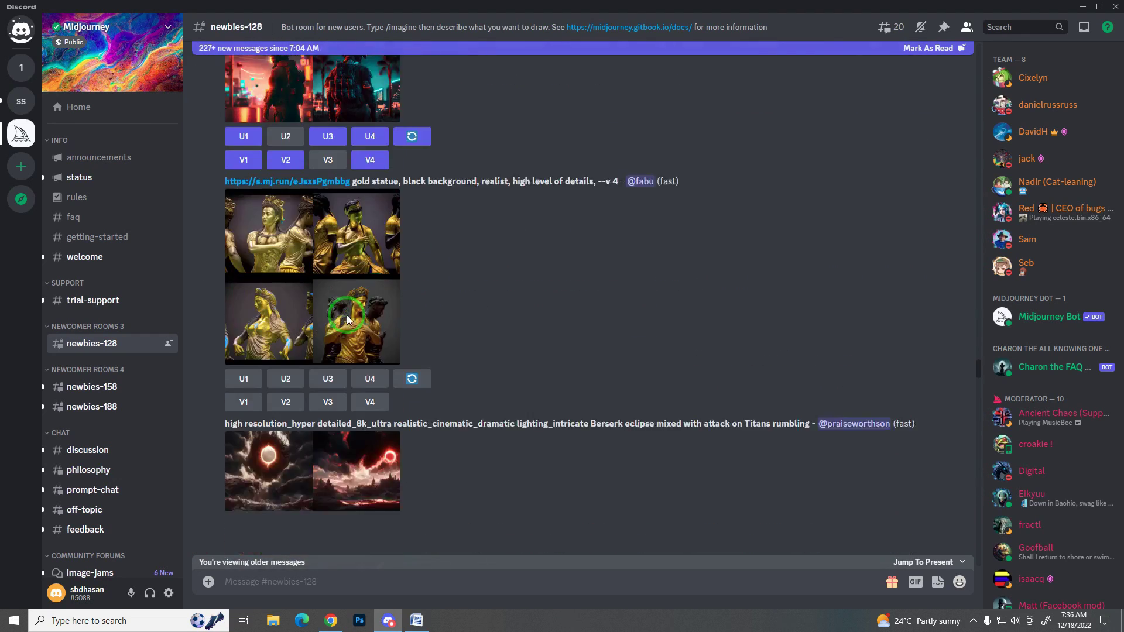
scroll(347, 315, up, 10)
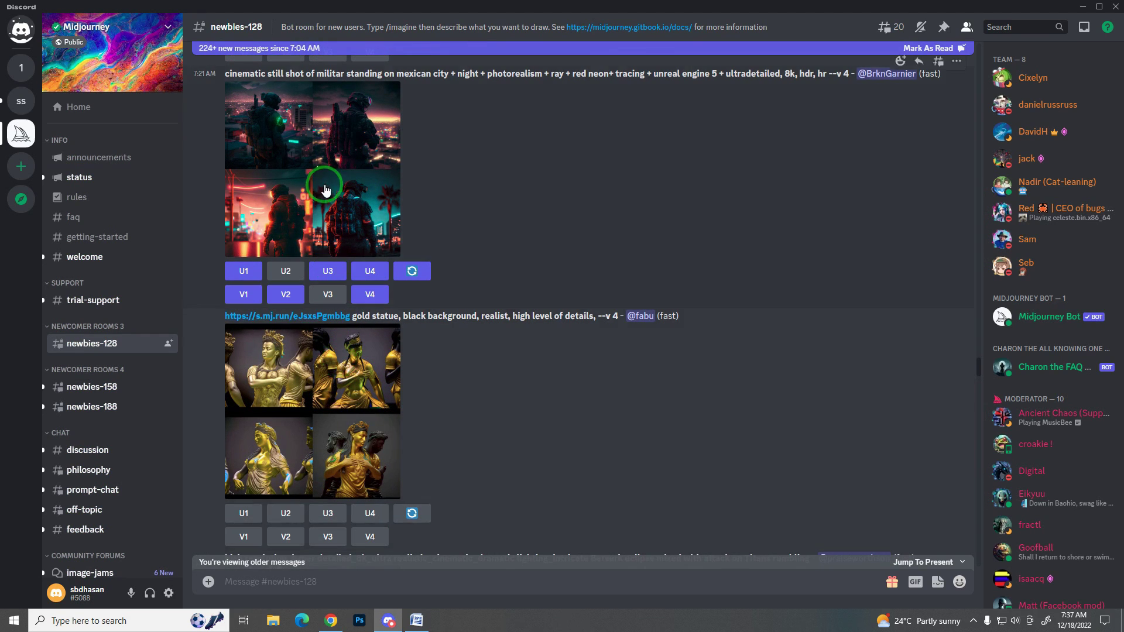
scroll(379, 149, down, 15)
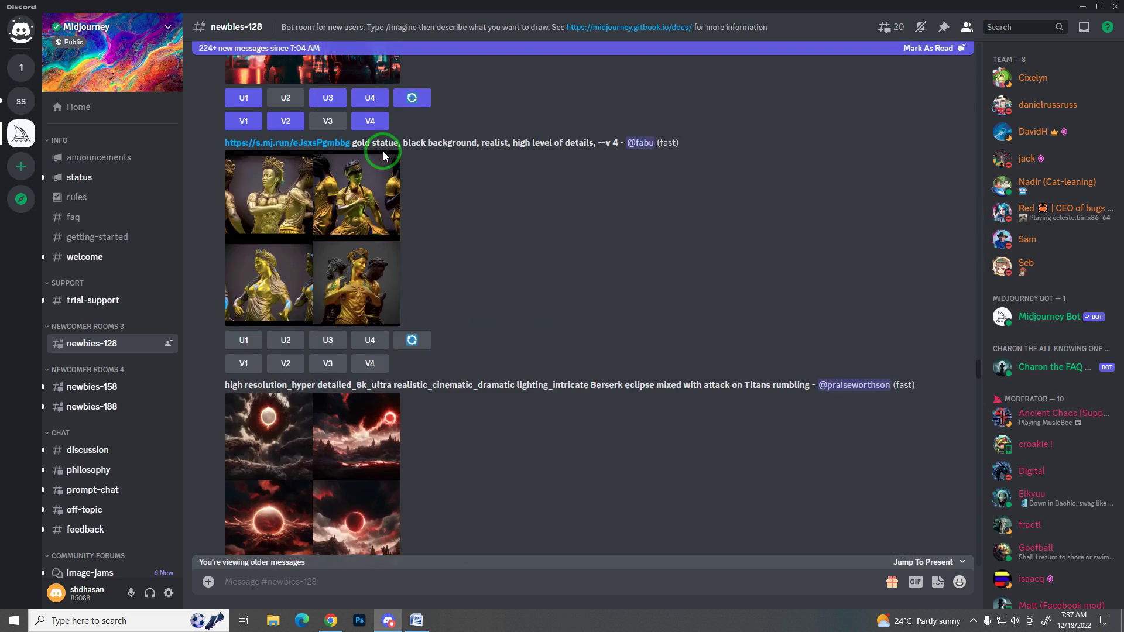
scroll(391, 178, down, 3)
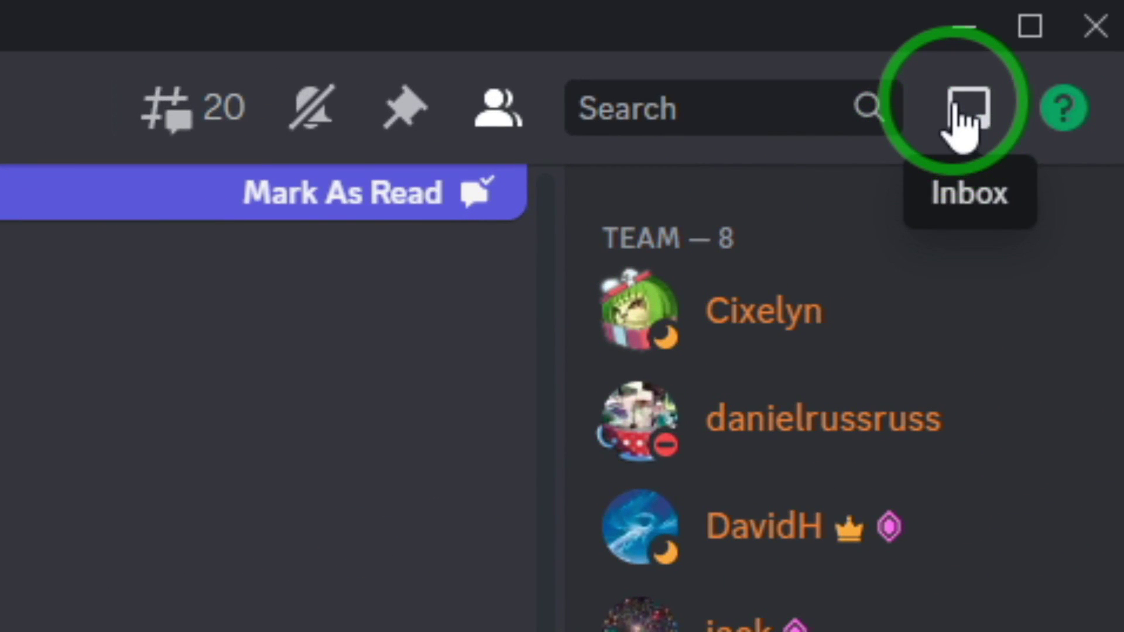
- Open the inbox and look through the unread messages, including the posts in Midjourney's status channel
click(962, 123)
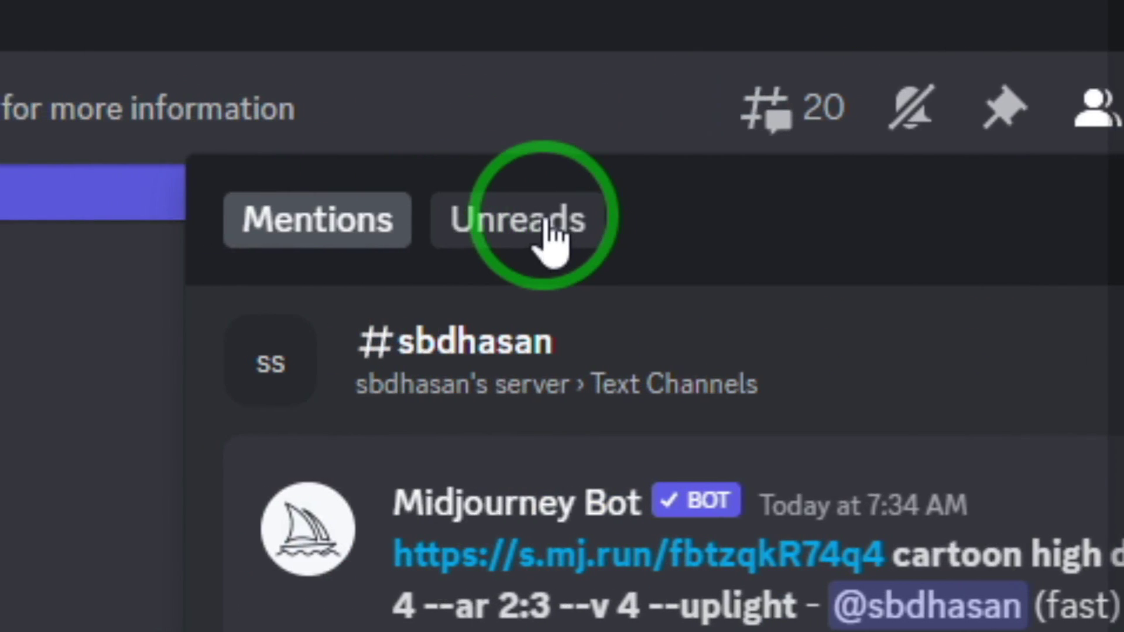
click(571, 228)
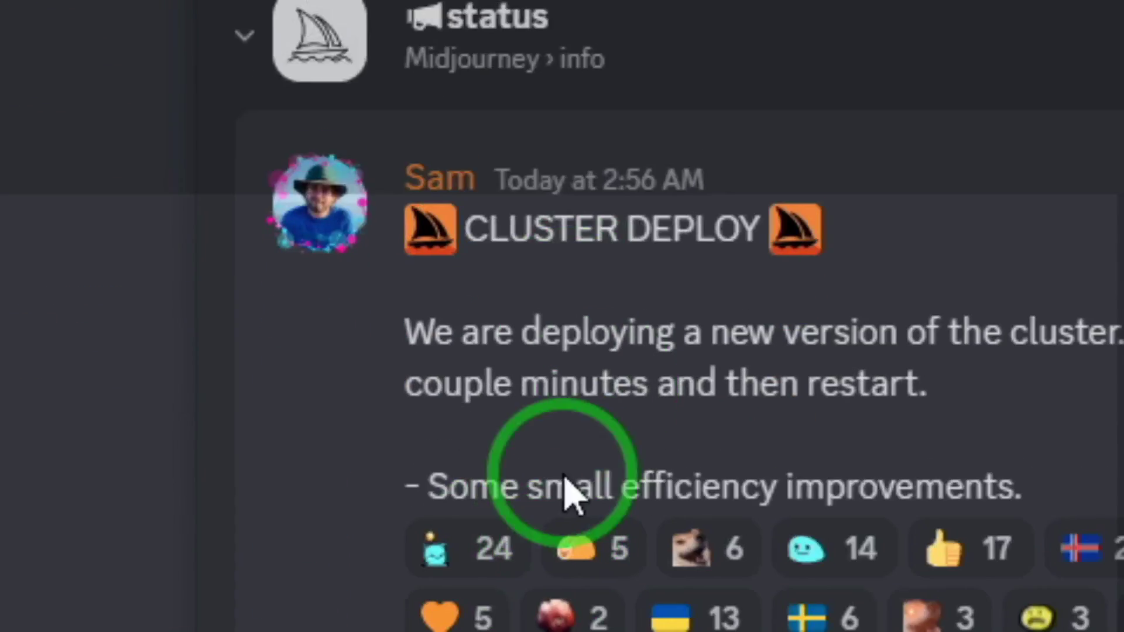
scroll(572, 319, down, 10)
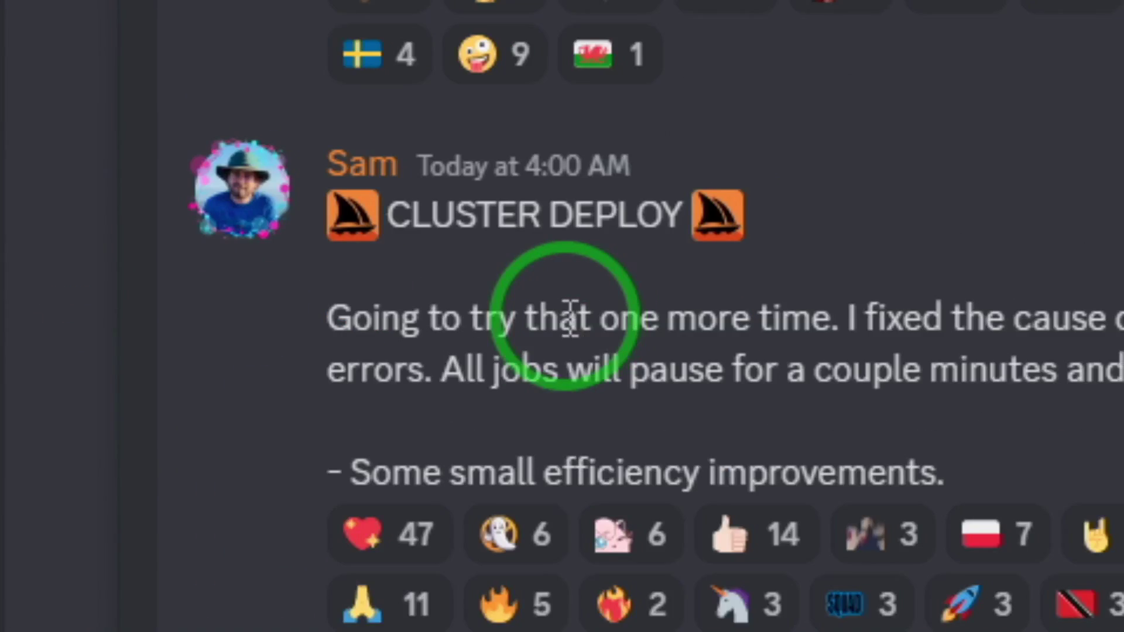
scroll(572, 318, up, 5)
scroll(577, 337, up, 5)
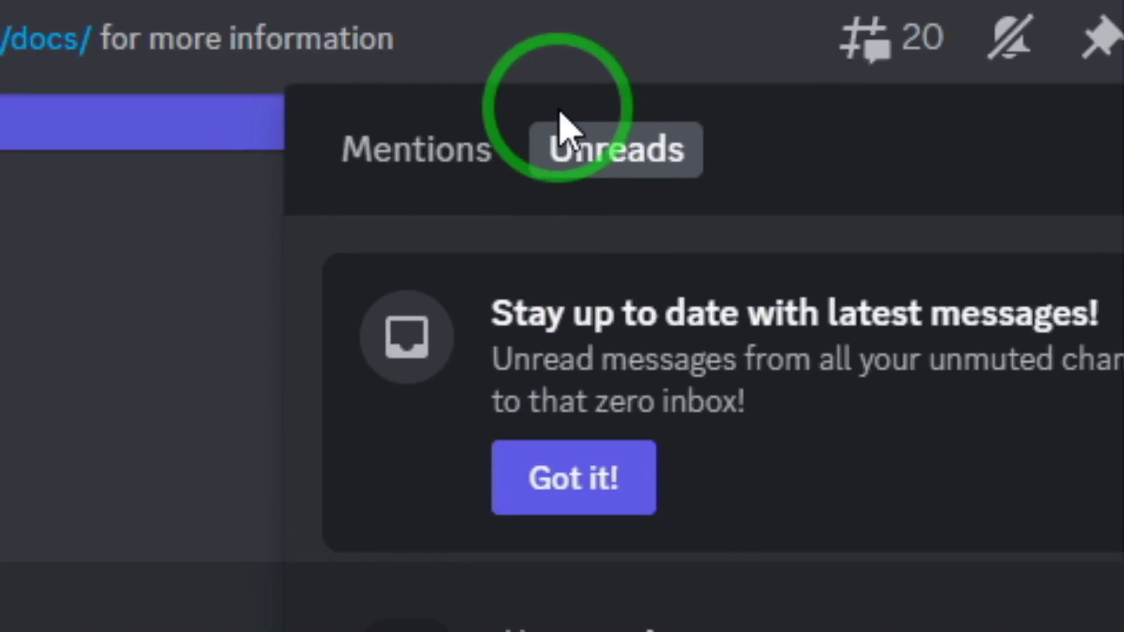
- Show the inbox mentions and examine the earlier Midjourney results generated for this account
click(571, 235)
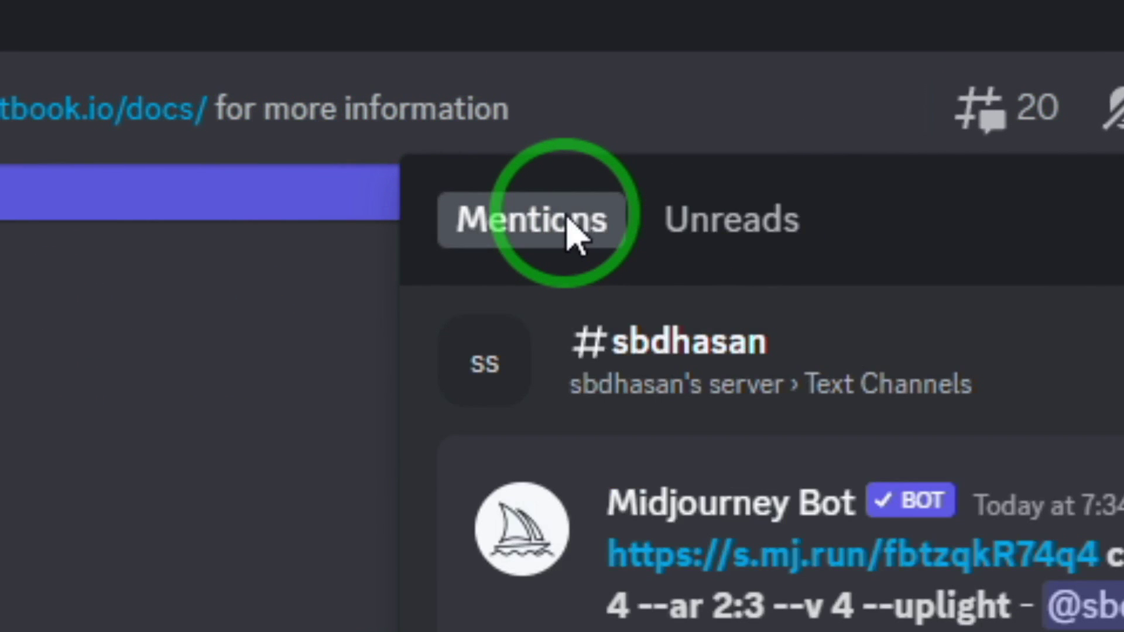
scroll(585, 337, down, 10)
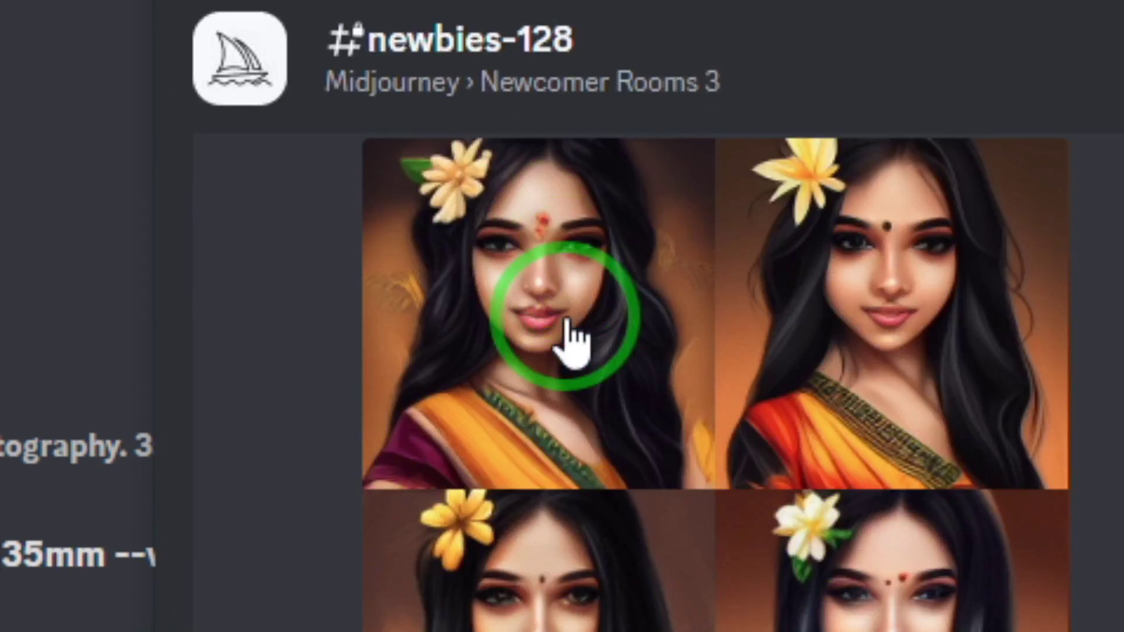
scroll(565, 404, down, 10)
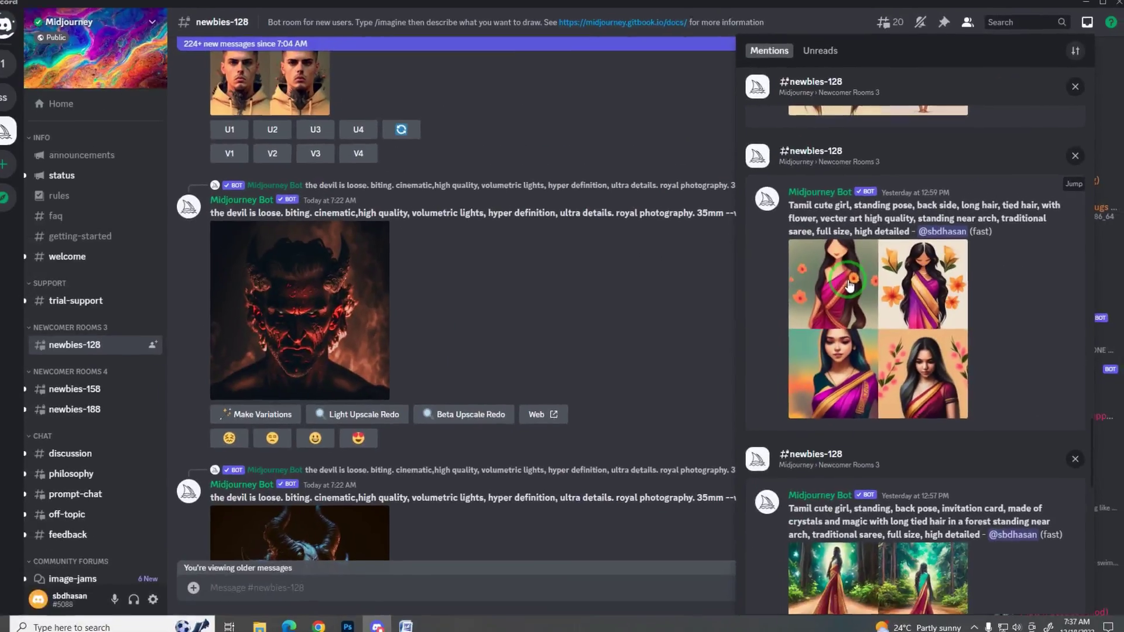
scroll(565, 308, down, 5)
scroll(866, 288, down, 5)
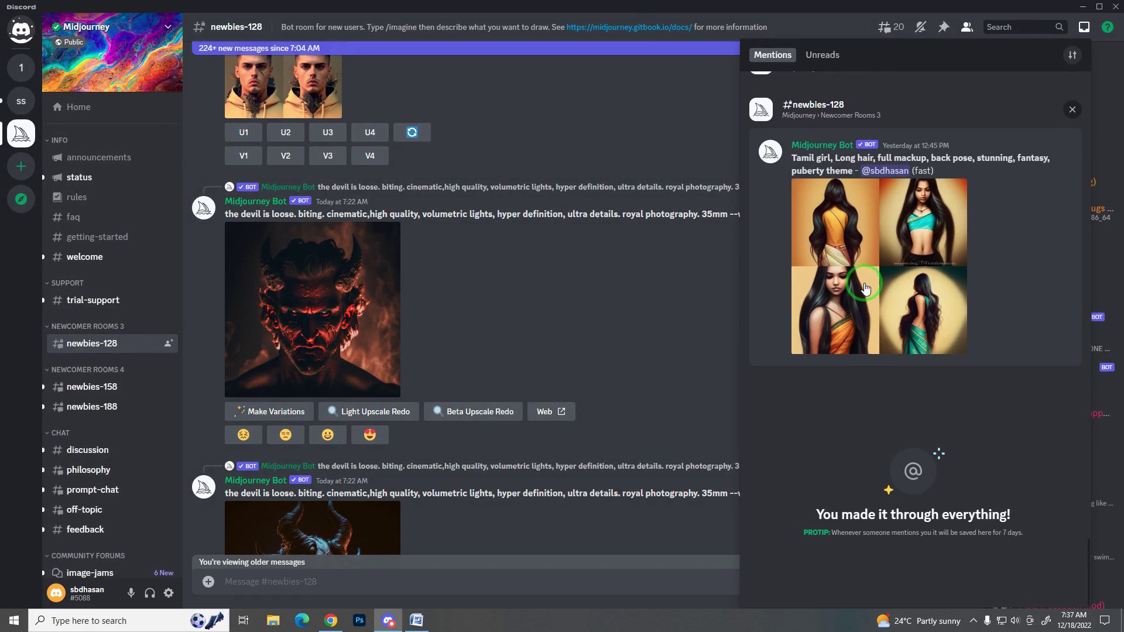
scroll(865, 288, up, 5)
scroll(865, 288, up, 10)
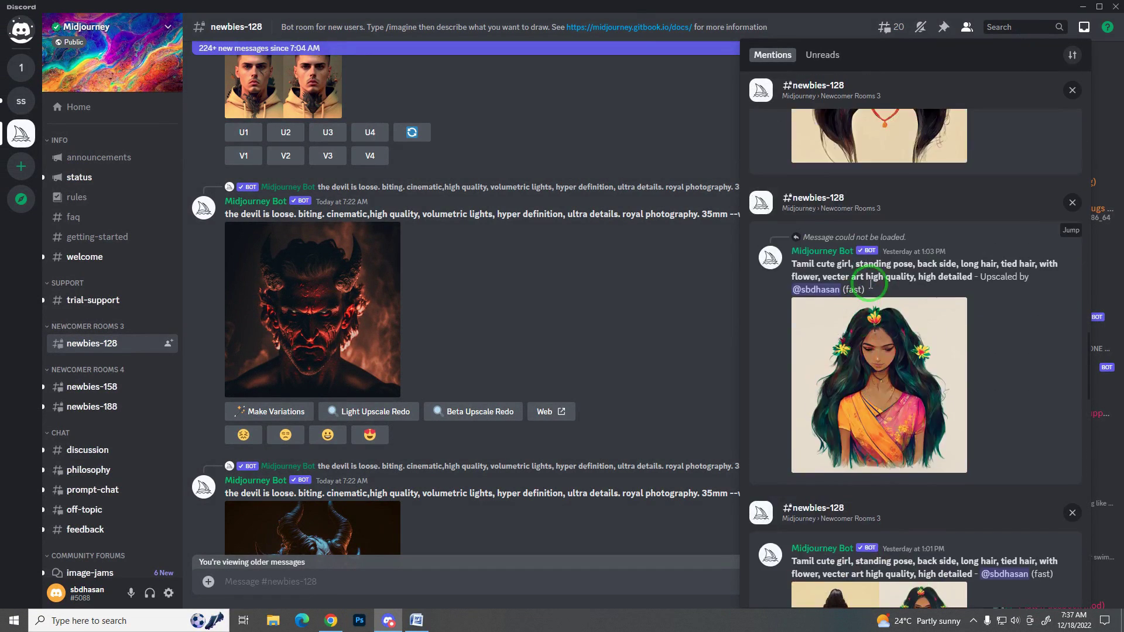
scroll(425, 375, up, 3)
scroll(425, 375, up, 6)
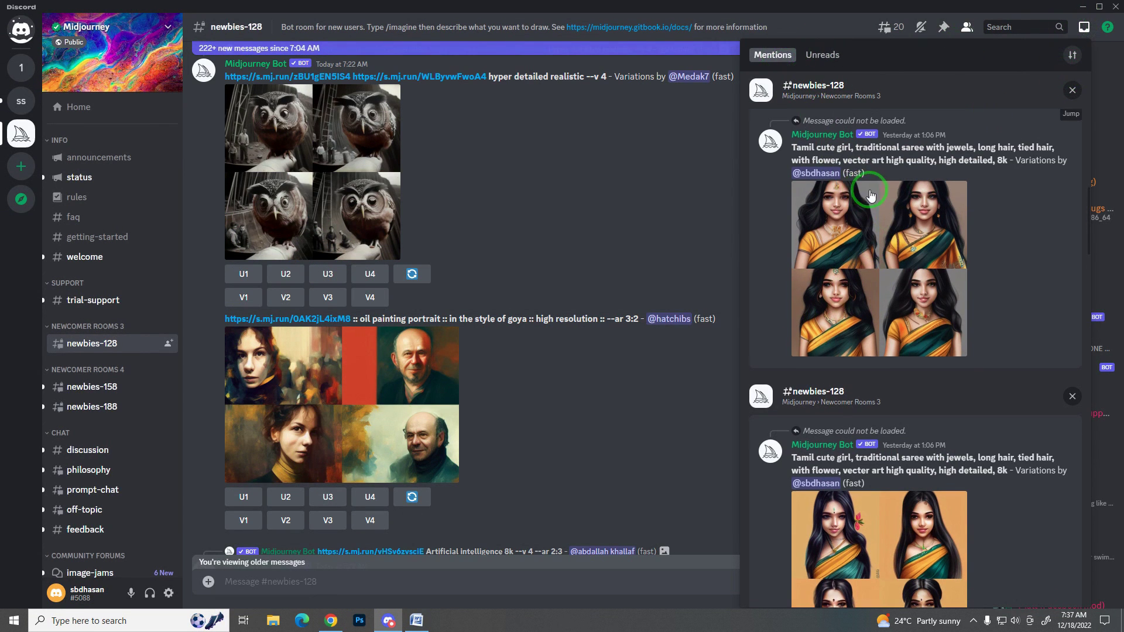
scroll(871, 195, down, 20)
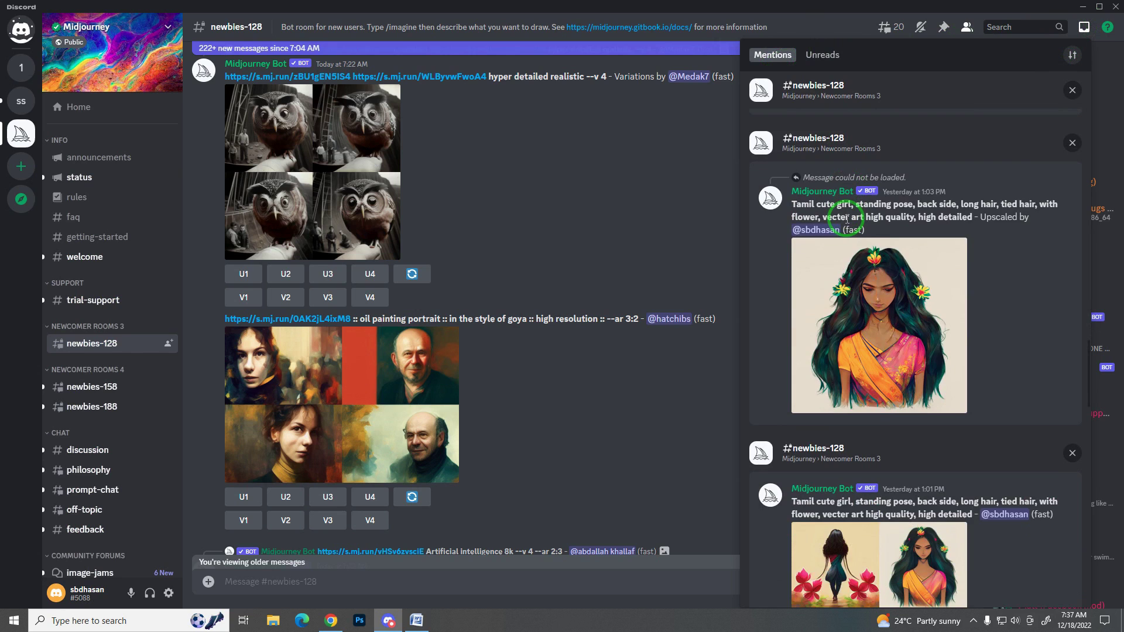
scroll(847, 219, up, 5)
scroll(847, 223, down, 10)
scroll(848, 228, down, 10)
scroll(847, 228, up, 8)
scroll(847, 228, up, 6)
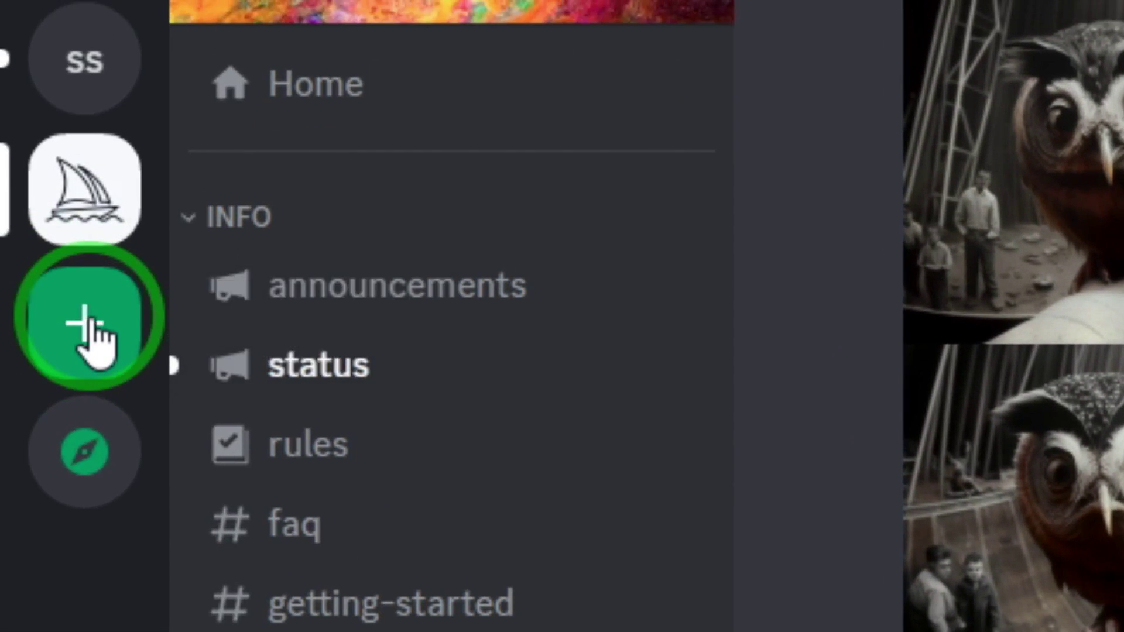
- Create an own server for me and my friends, named Sample, using the image ending in 9419215 from Sample photos as its icon
click(88, 328)
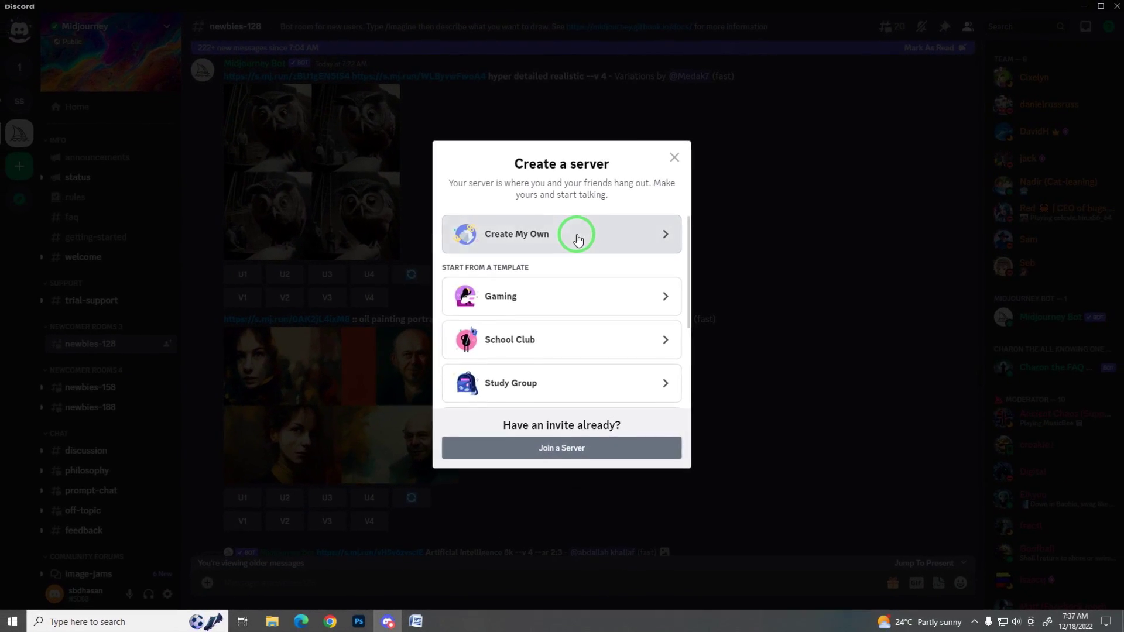
click(566, 321)
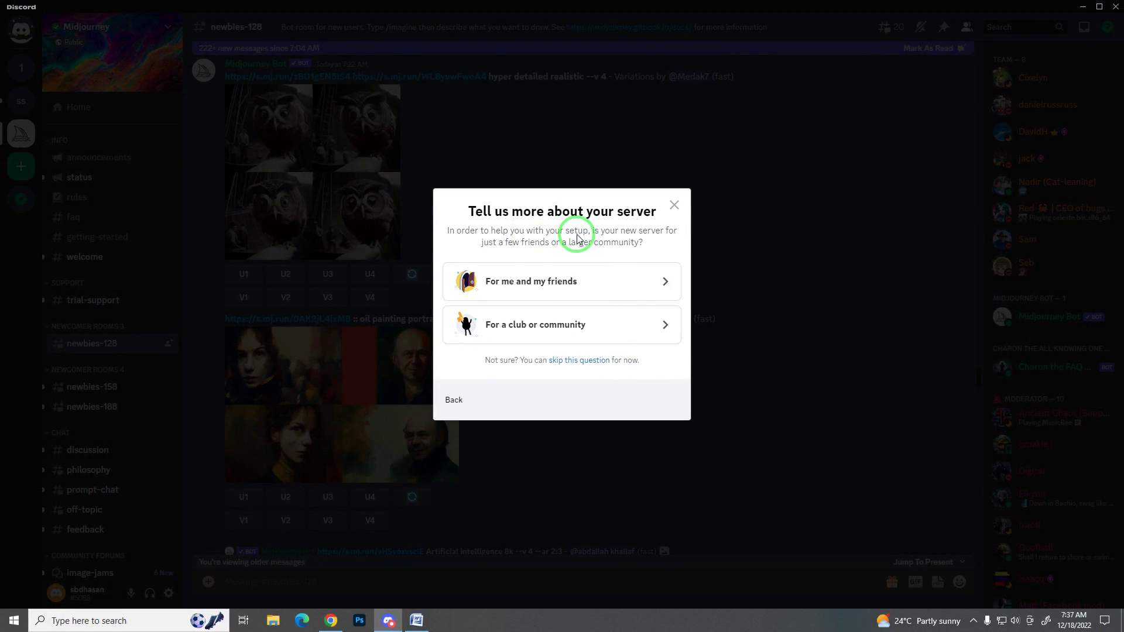
click(552, 289)
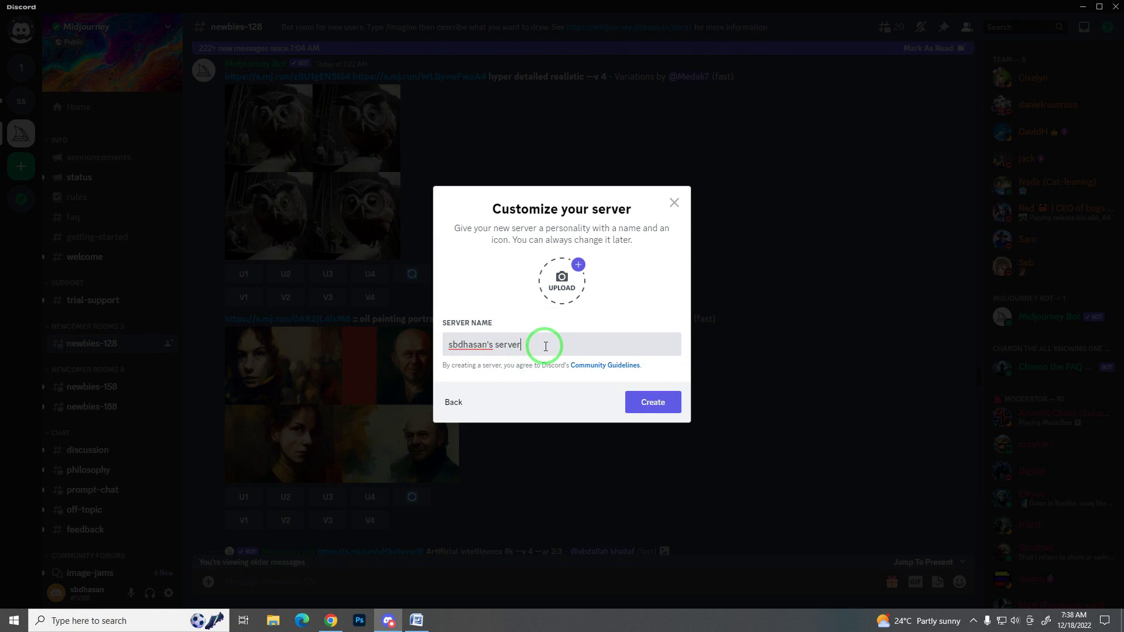
text(Sample)
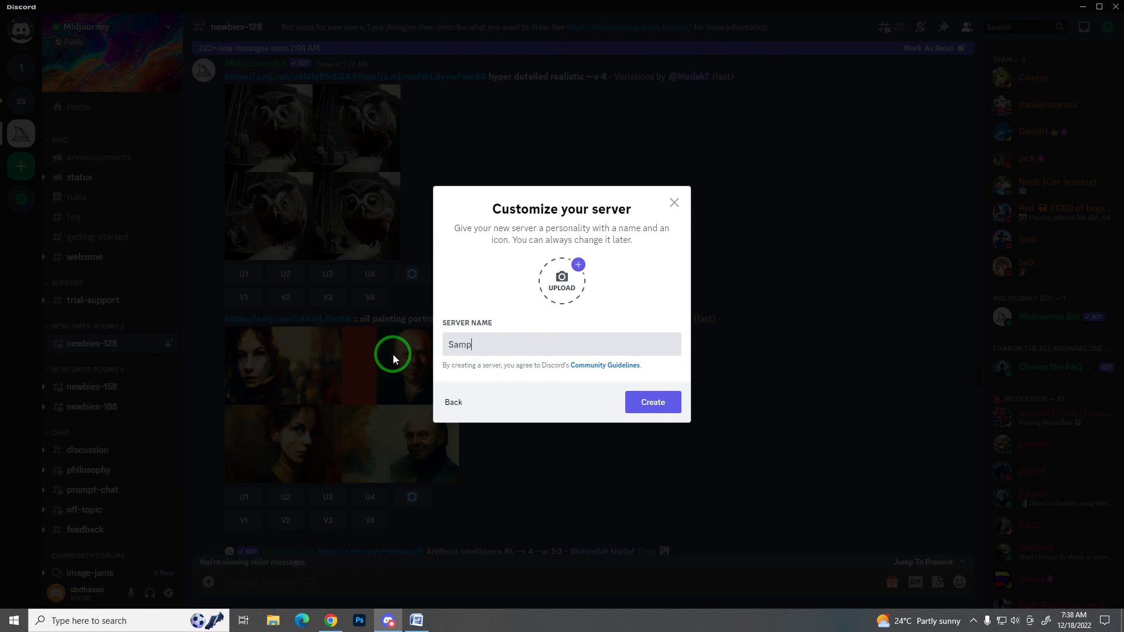
click(561, 289)
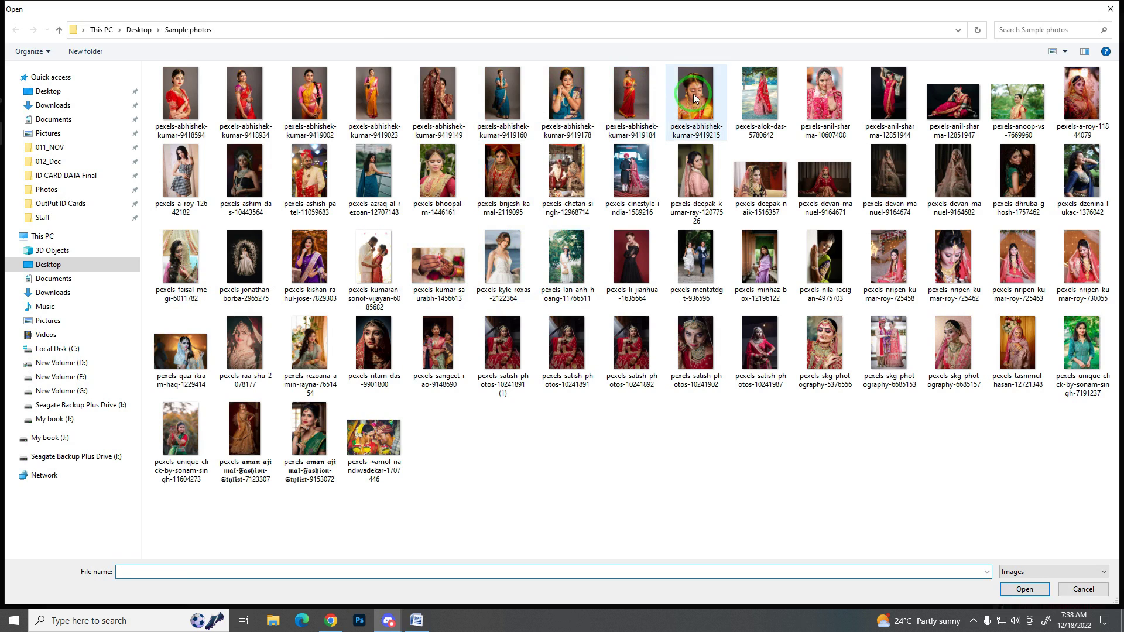
double_click(697, 93)
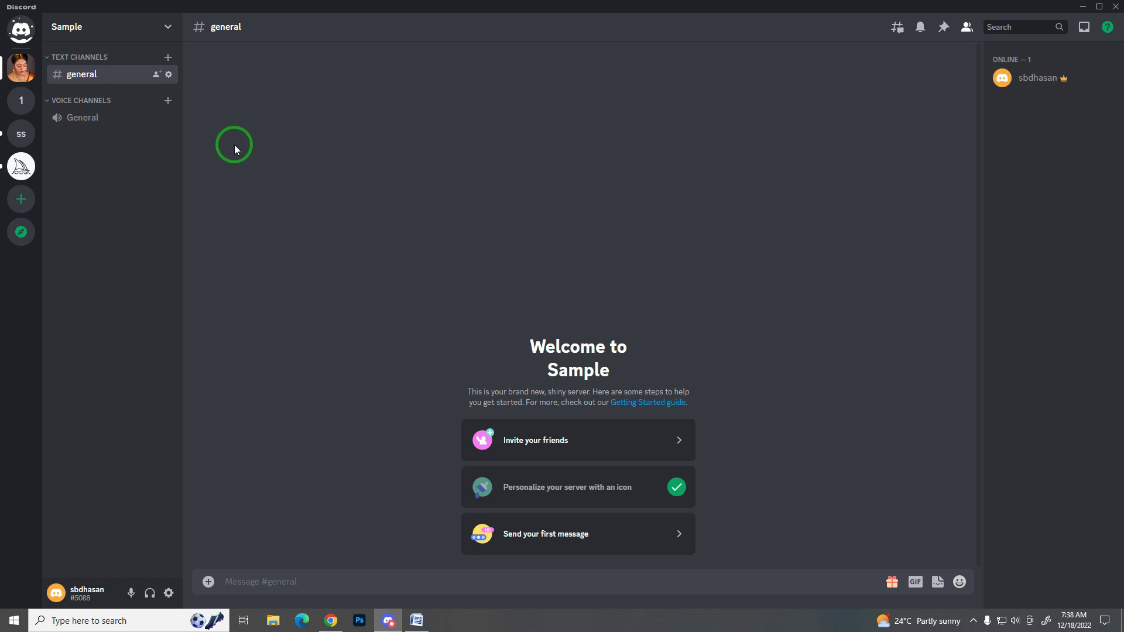
- Find the Midjourney Bot in the Midjourney server, choose Sample as the server to add it to, and authorize its access
click(21, 168)
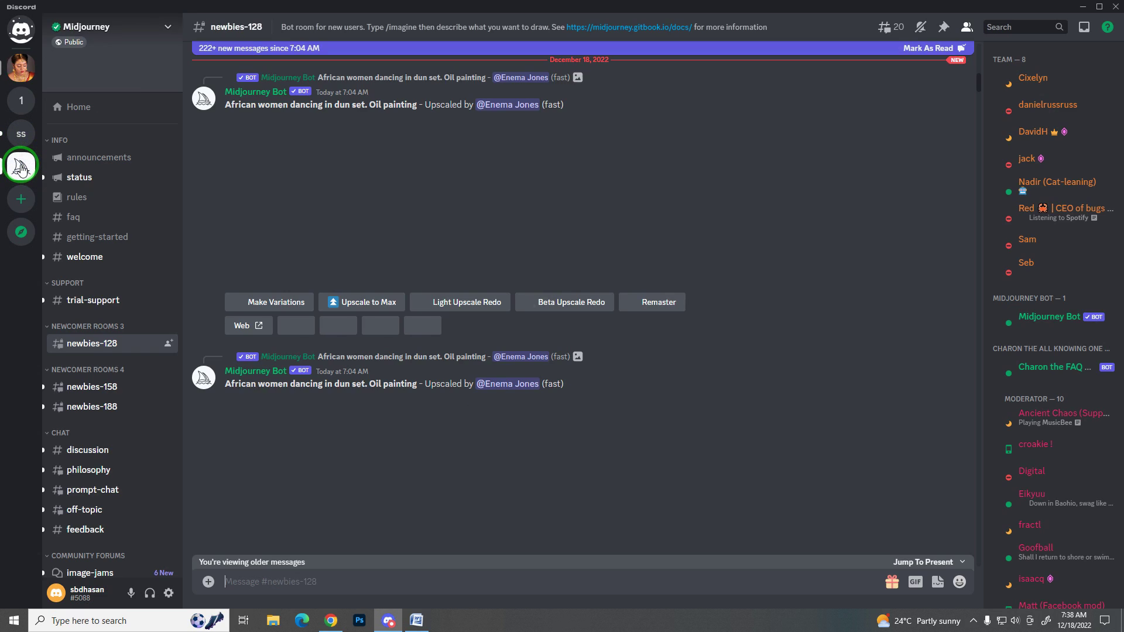
click(859, 156)
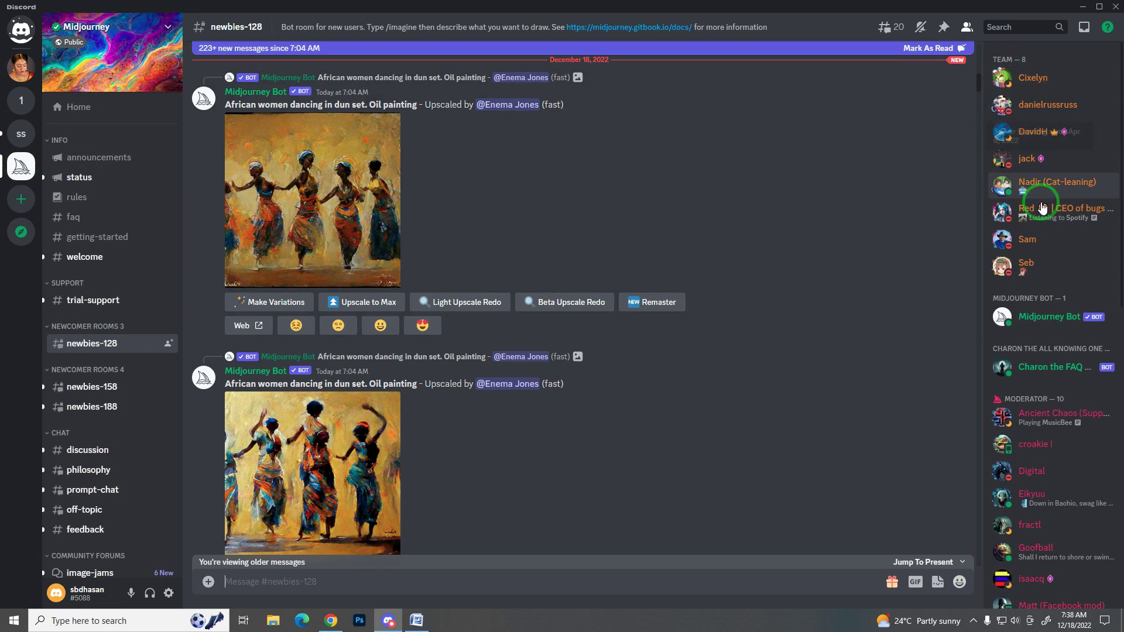
scroll(1030, 193, down, 1)
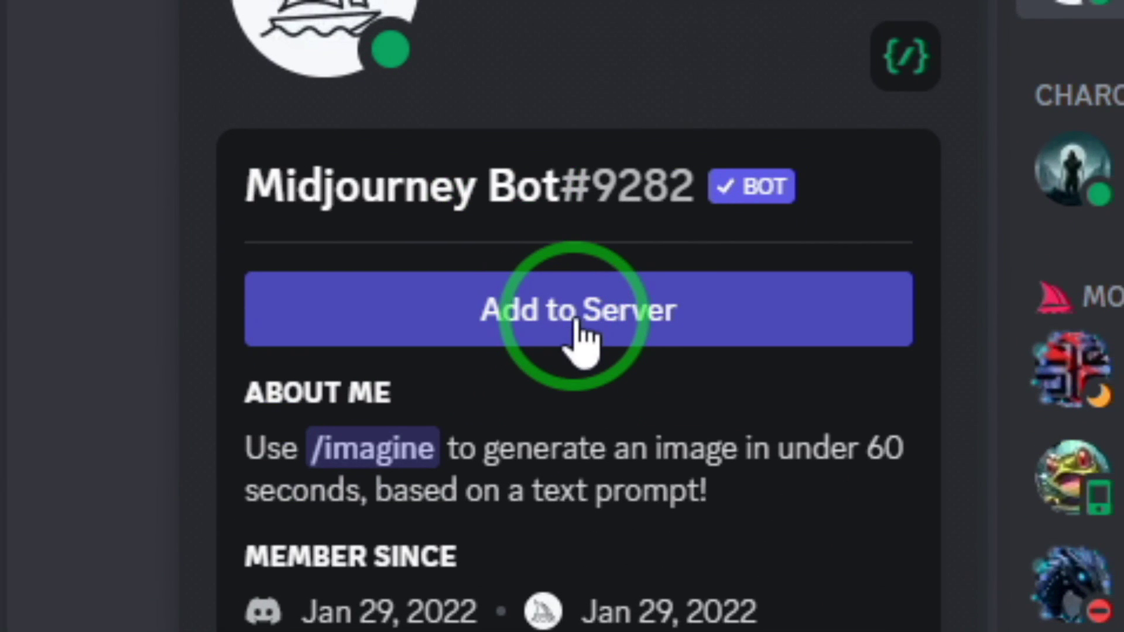
click(567, 322)
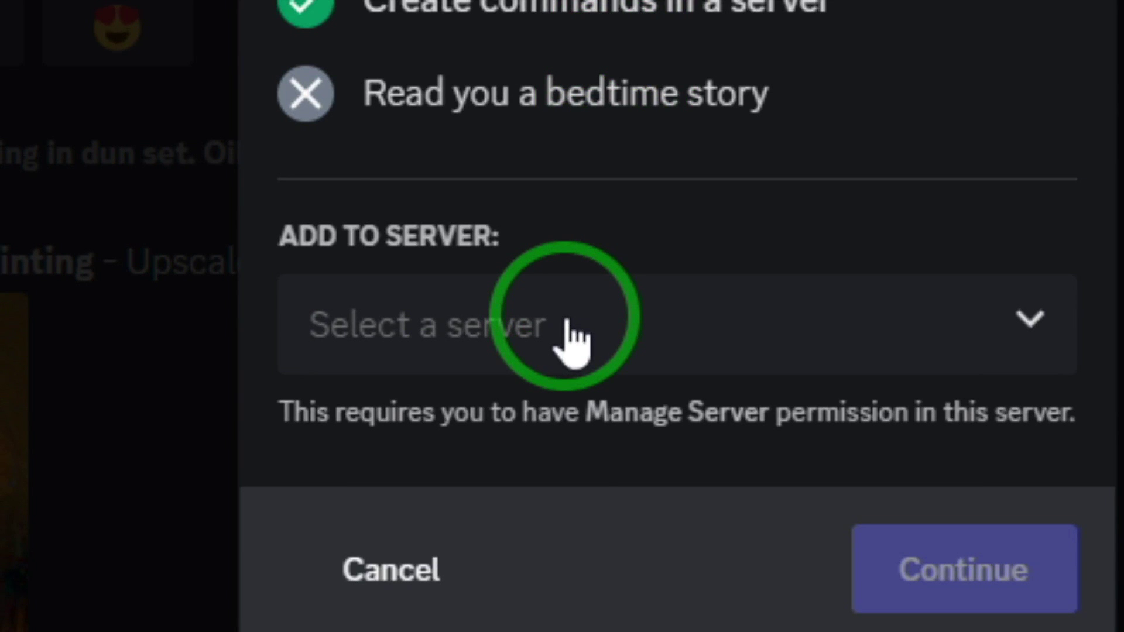
click(567, 323)
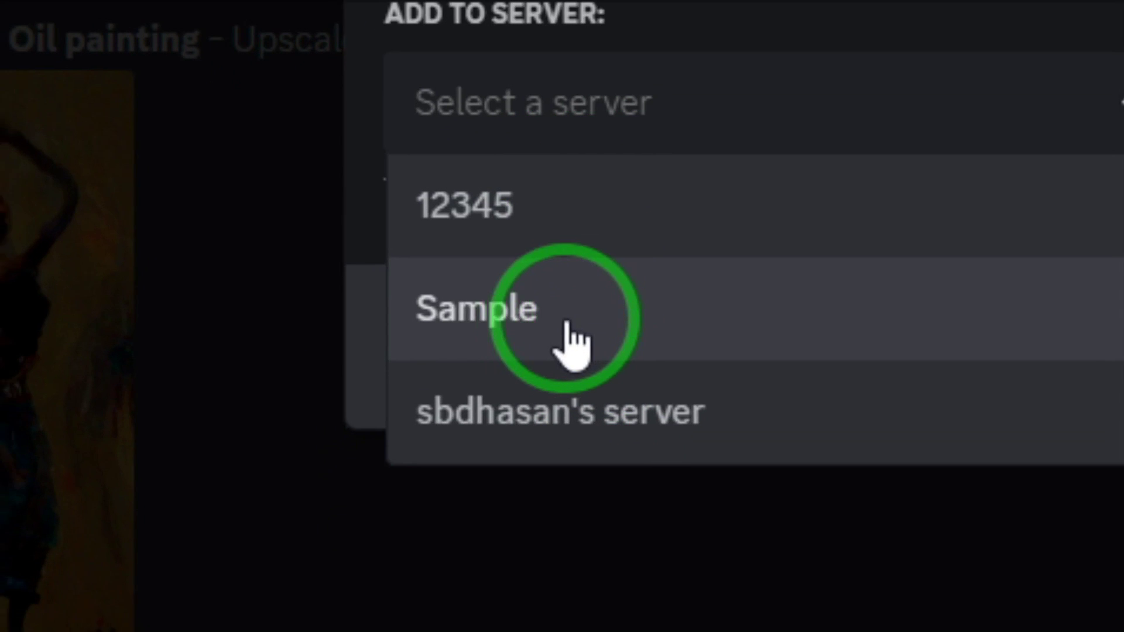
click(568, 328)
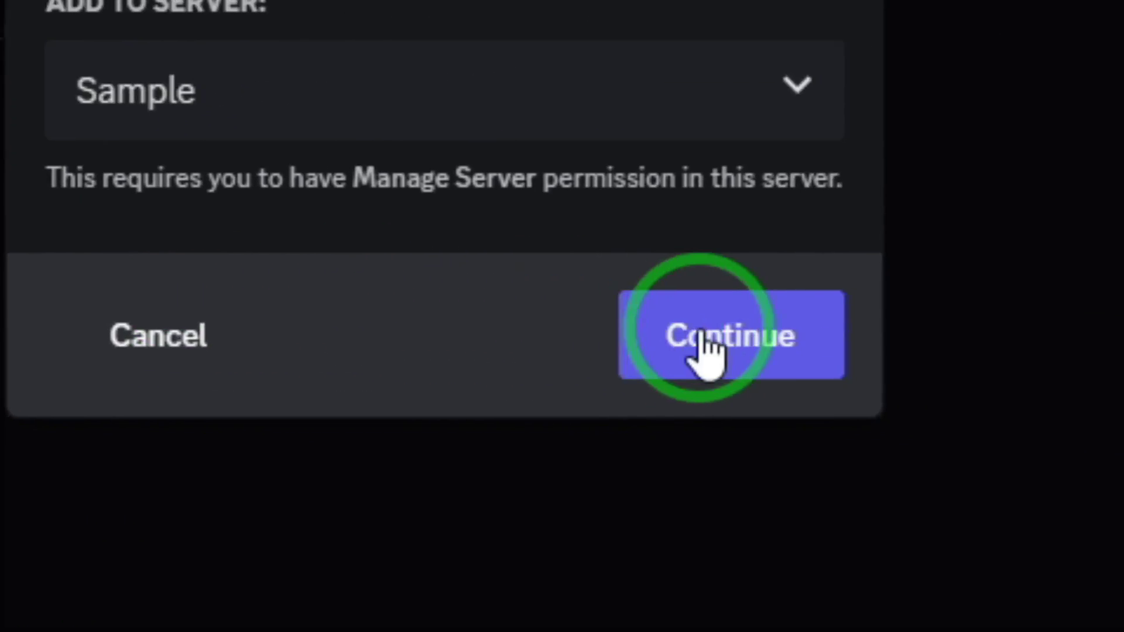
click(721, 343)
scroll(494, 164, down, 5)
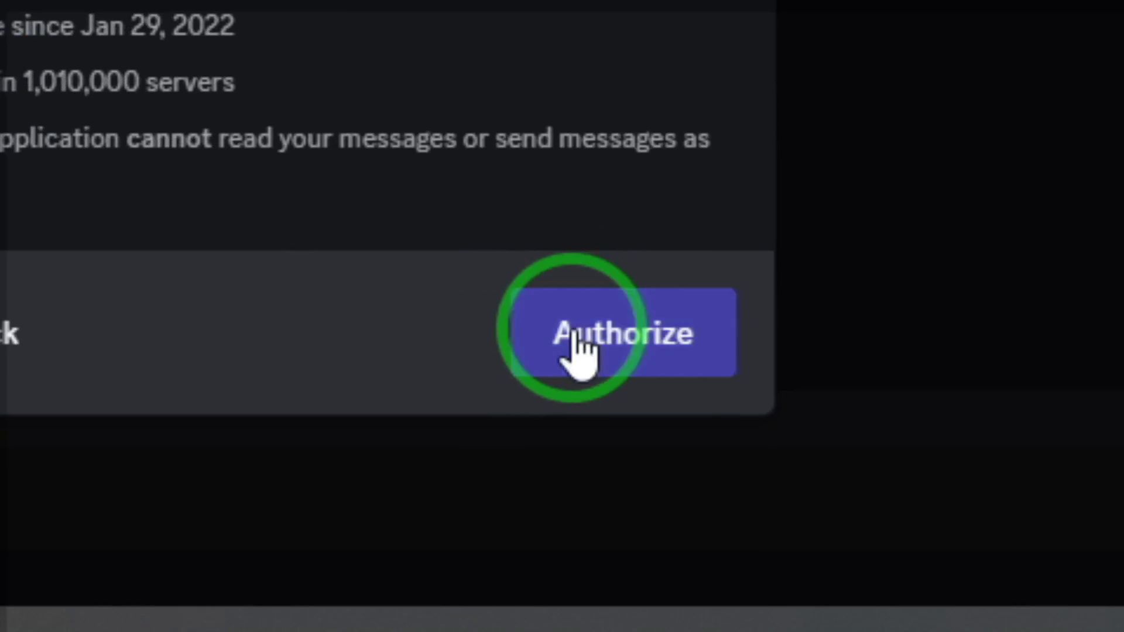
click(576, 341)
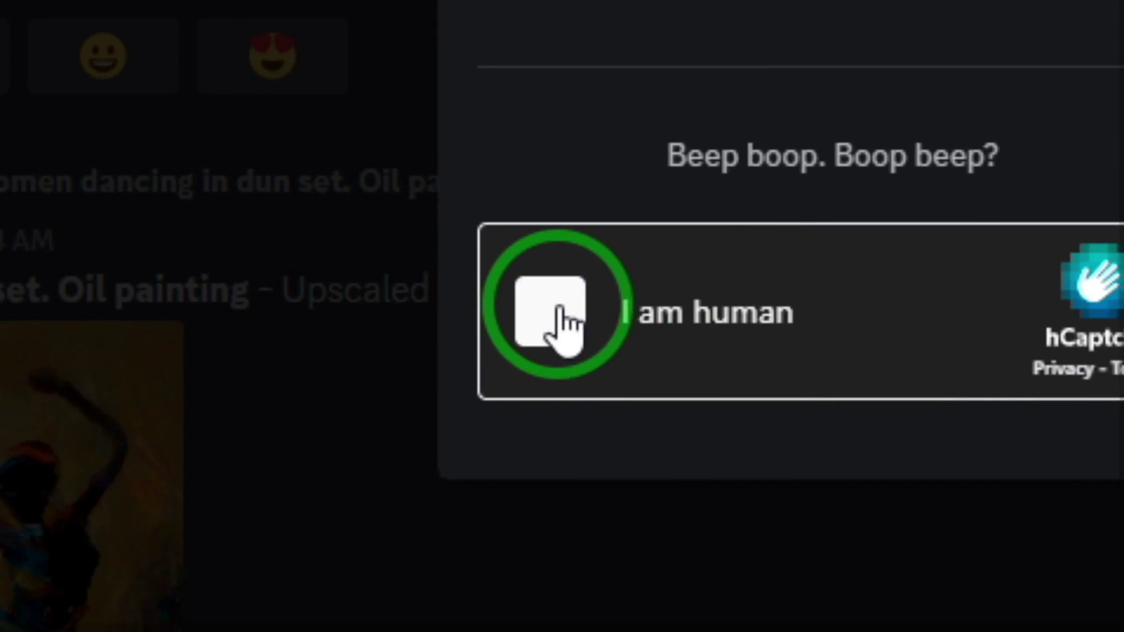
- Complete the human verification by selecting the rough sea images in both rounds, and dismiss the authorization dialog
click(559, 308)
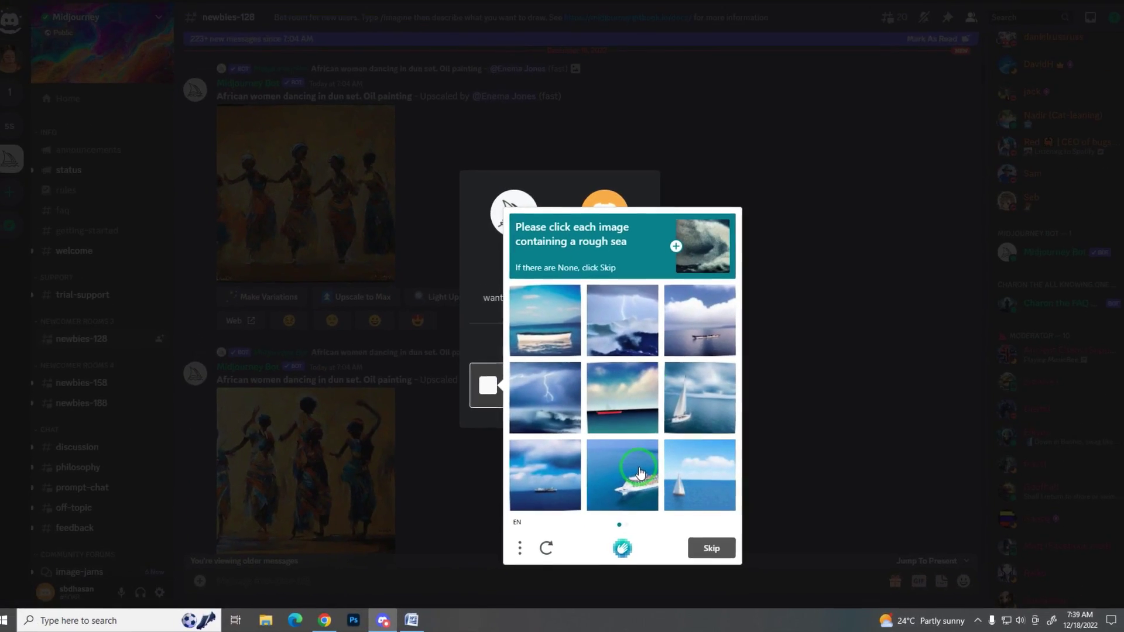
click(583, 244)
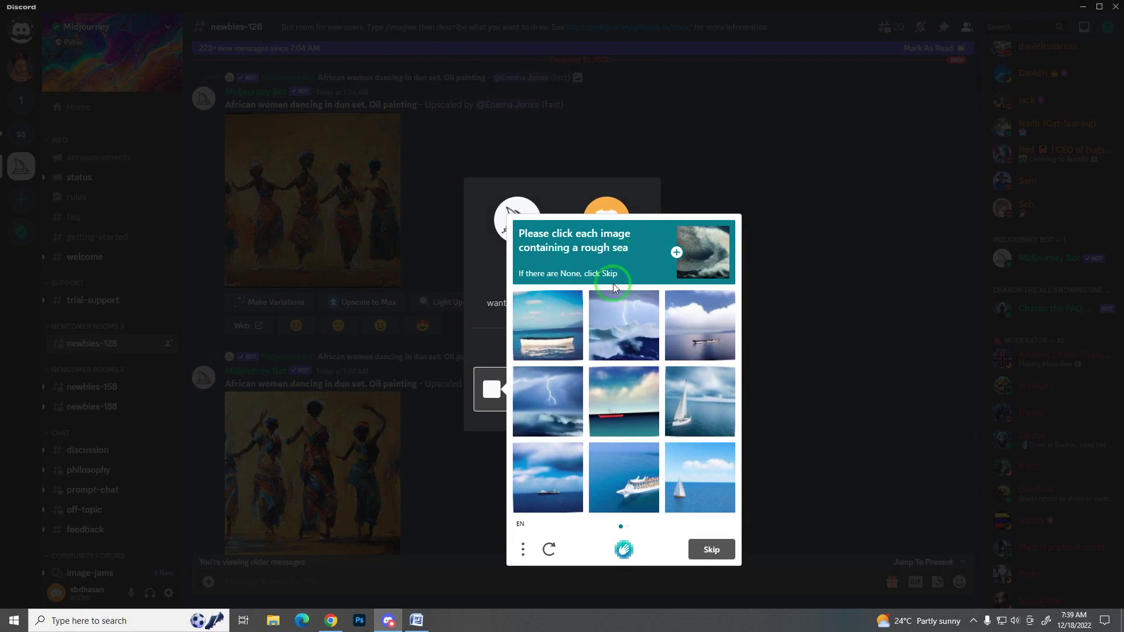
click(625, 325)
click(559, 421)
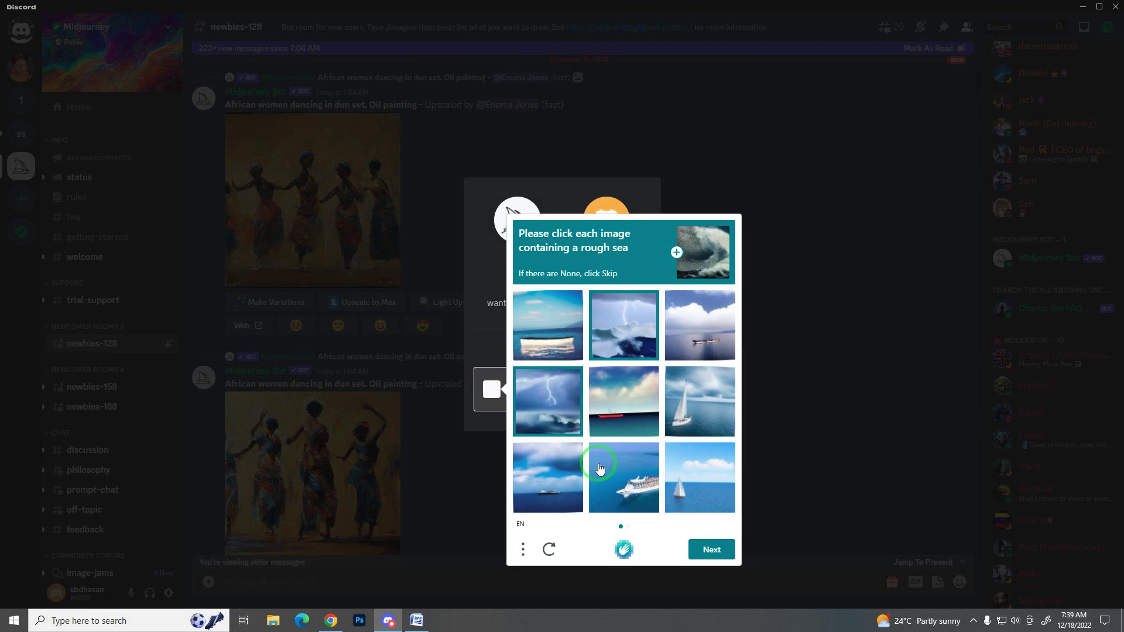
click(545, 338)
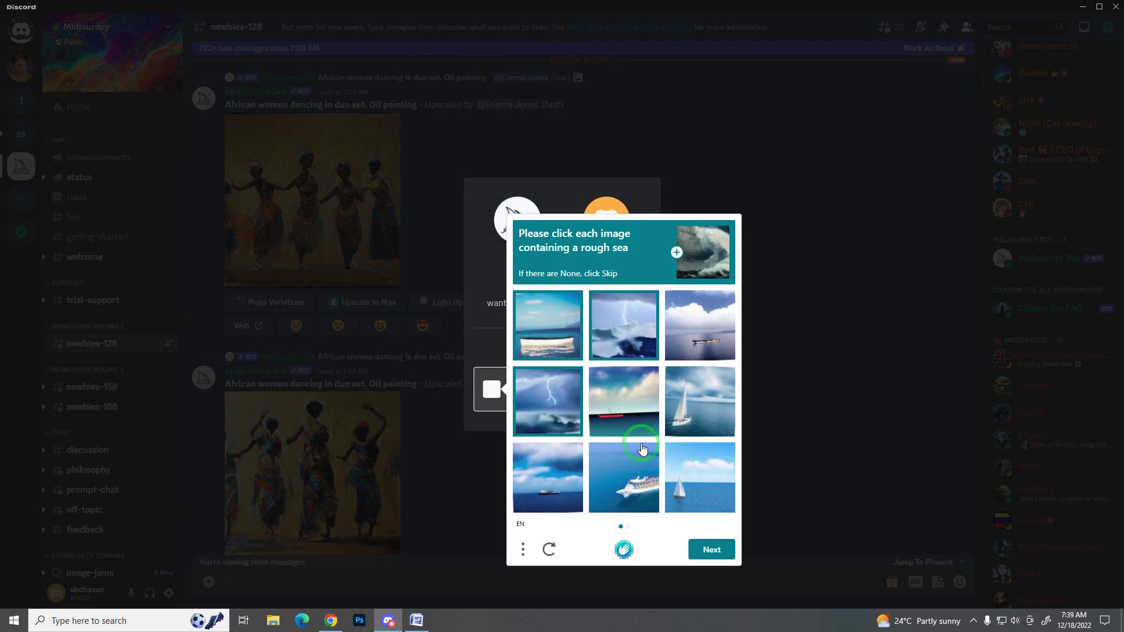
click(711, 549)
click(700, 394)
click(697, 319)
click(649, 332)
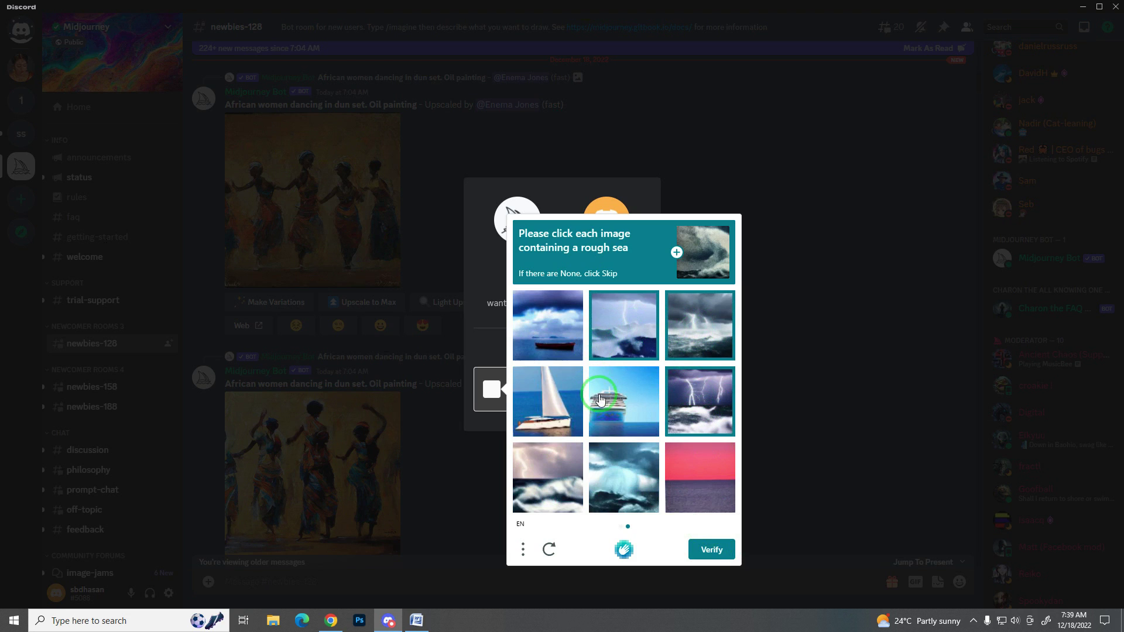
click(621, 486)
click(587, 499)
click(714, 552)
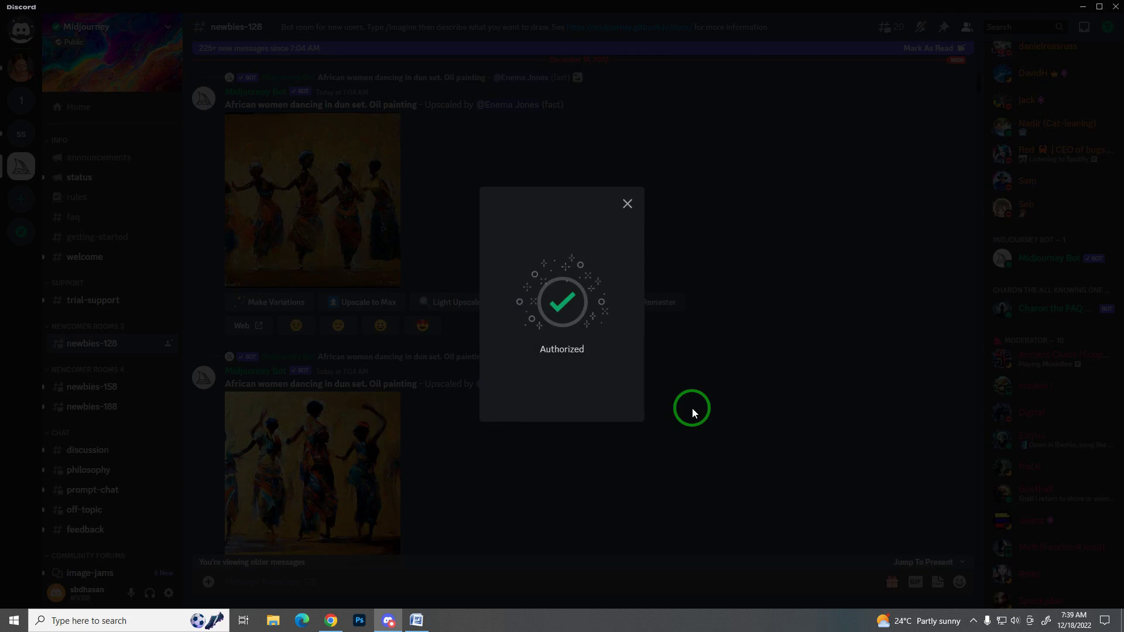
click(627, 205)
scroll(321, 226, up, 4)
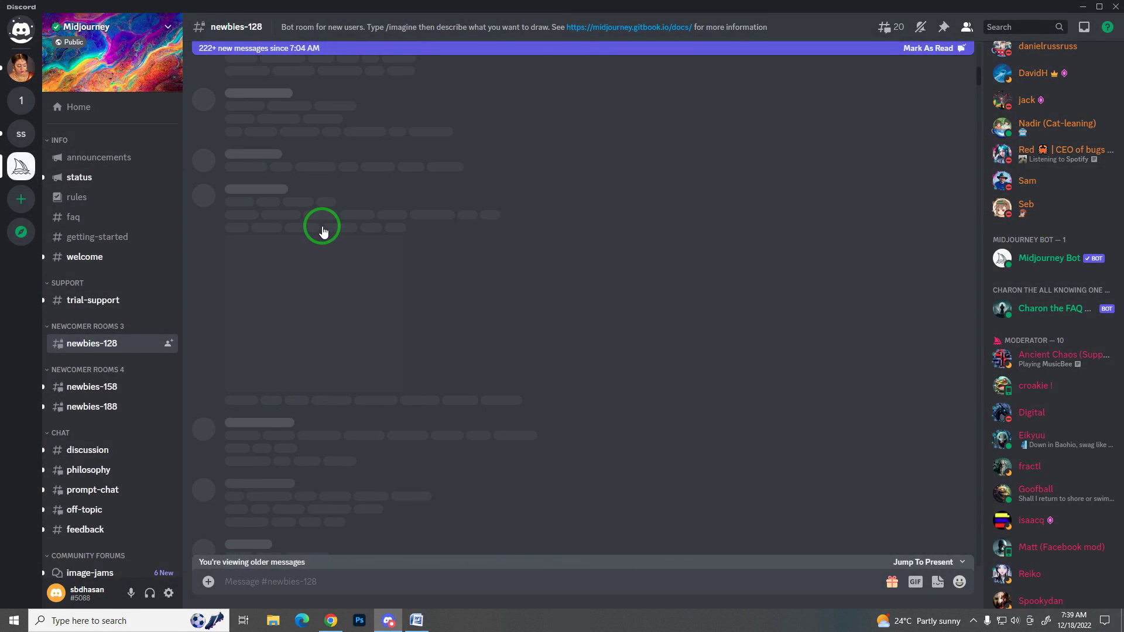
- Send an /imagine request with the prompt "Monograms for letter M" in the Sample server's general channel
click(21, 69)
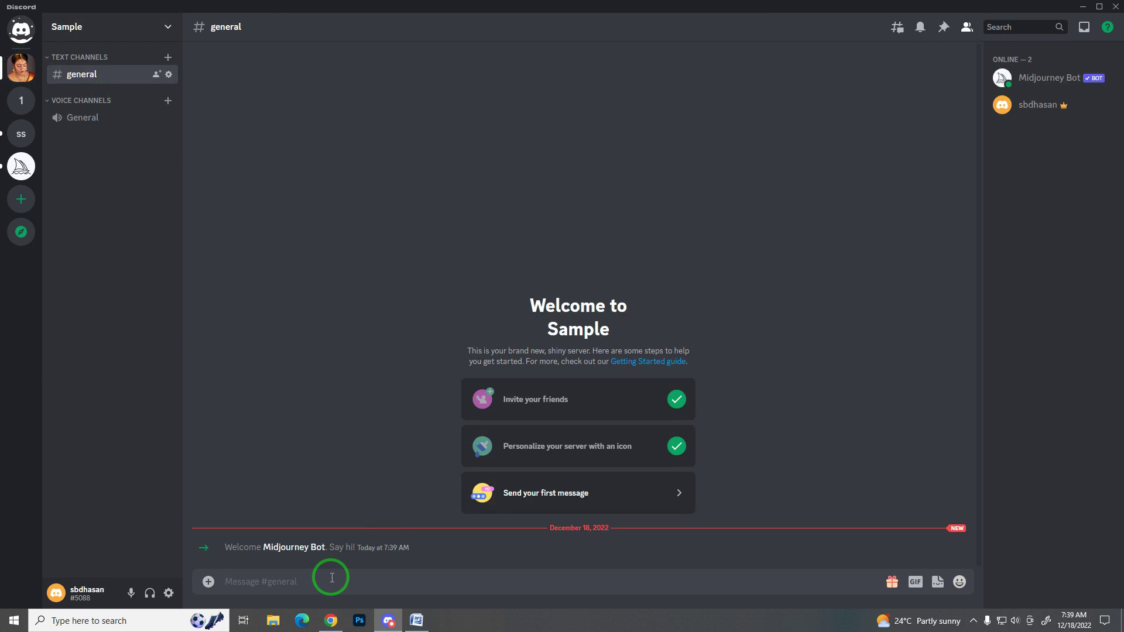
text(/ima)
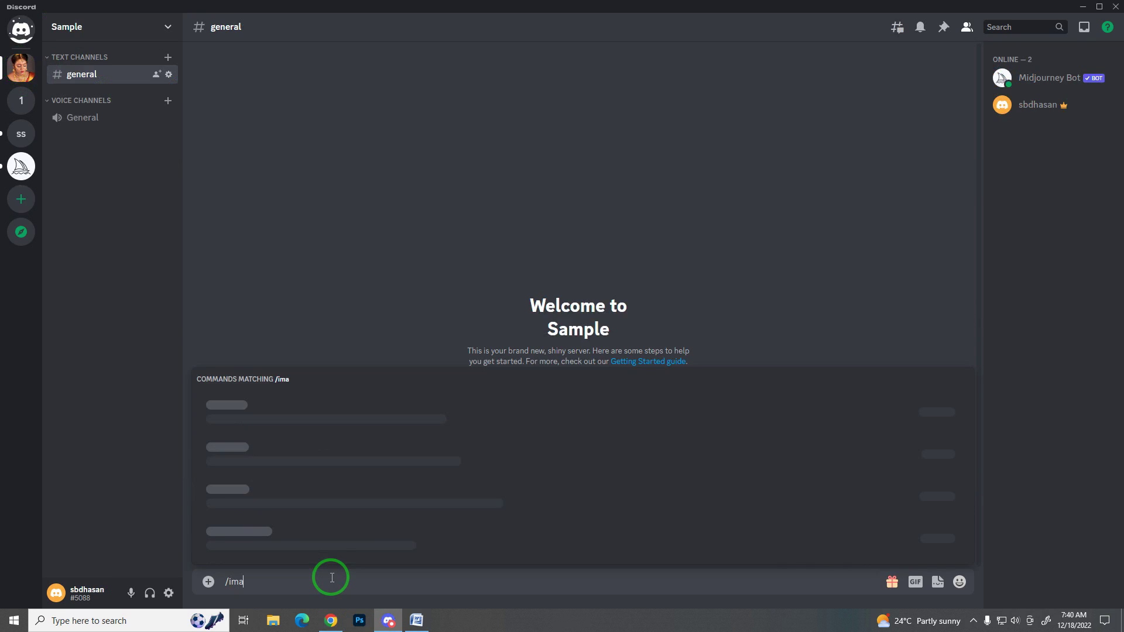
text(gine)
key(Return)
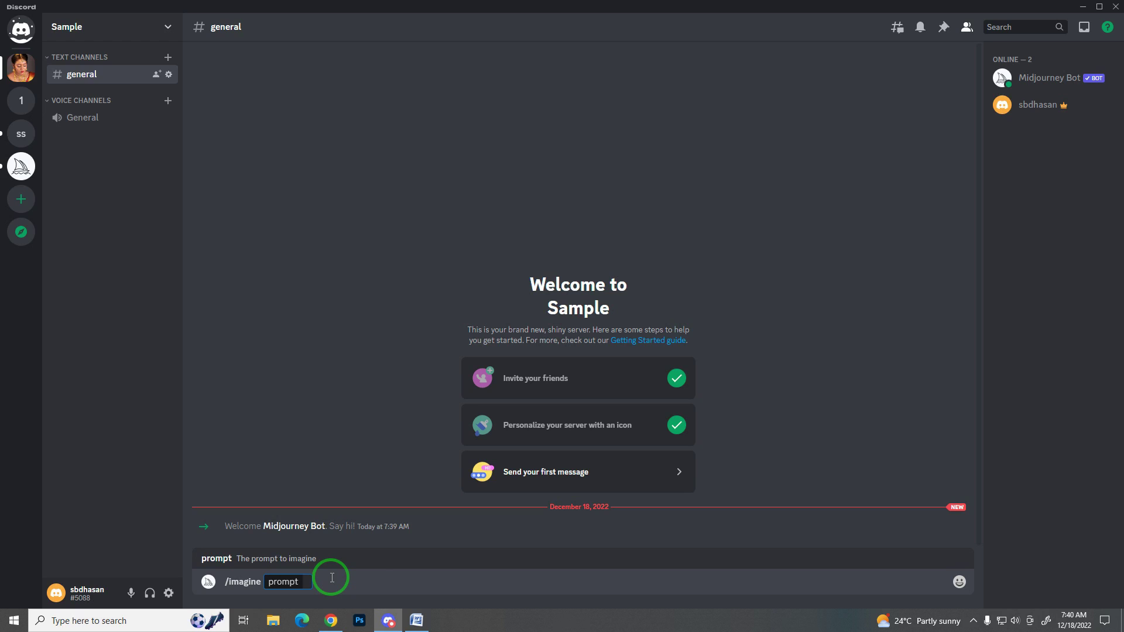
text(Monograms for letter M)
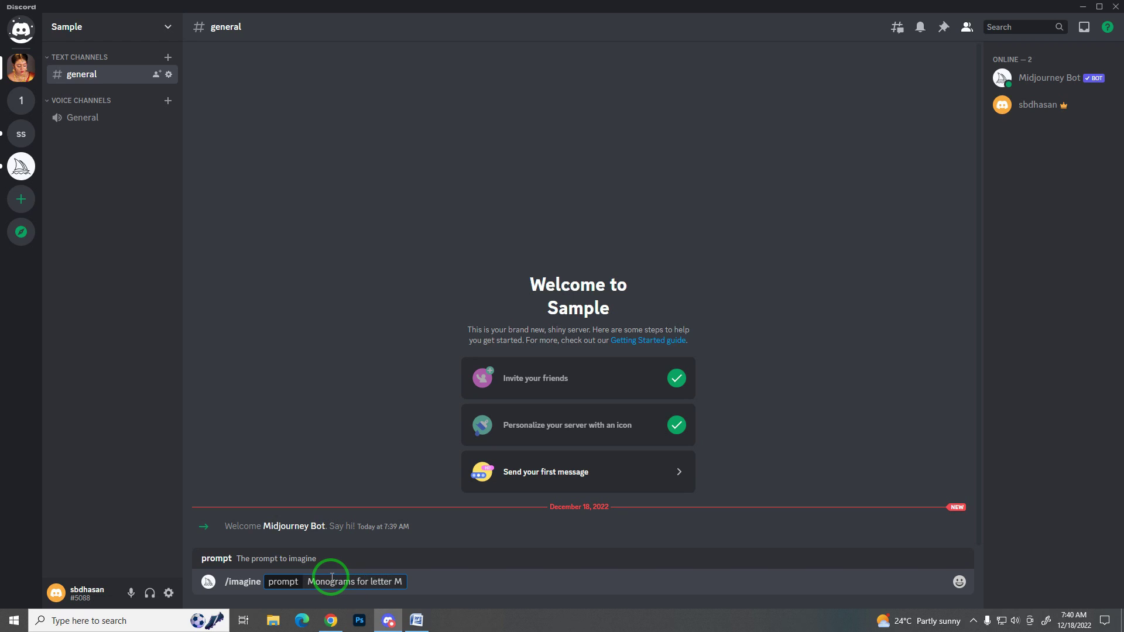
key(Return)
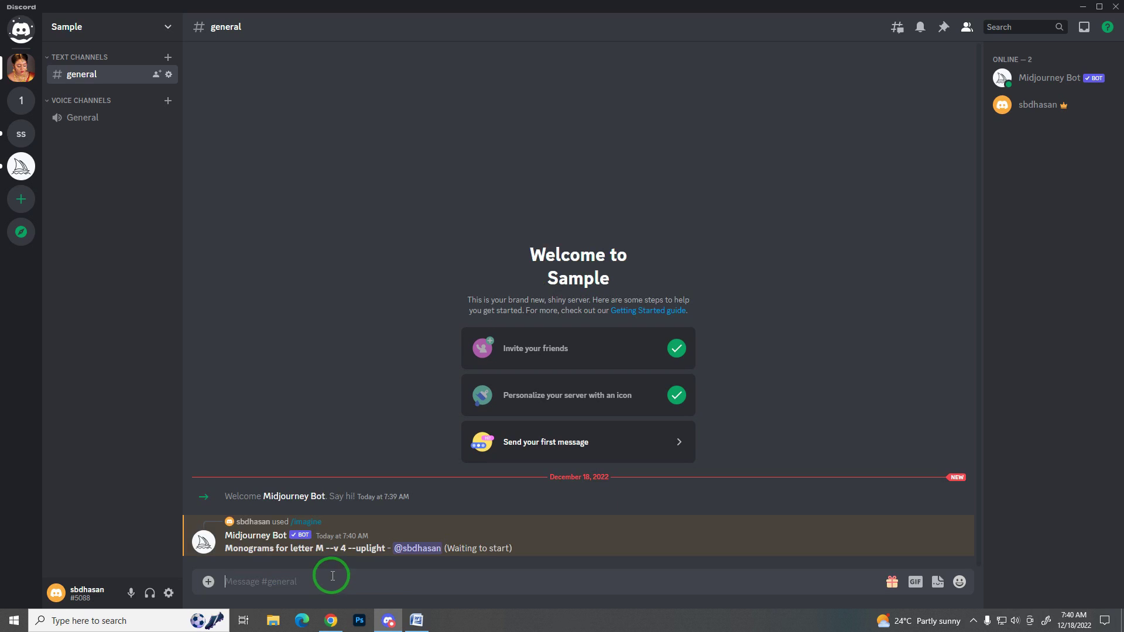